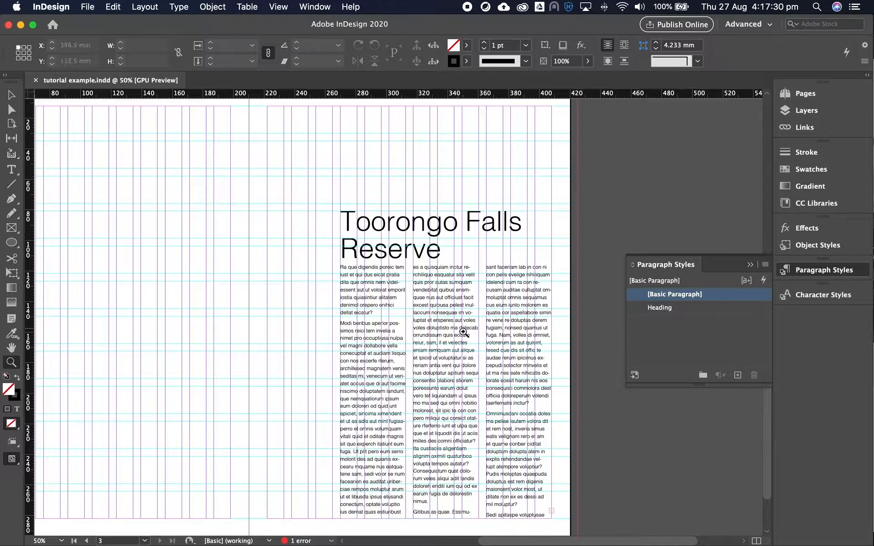
Draw a text frame about 114 mm wide and 44.5 mm high, starting in the margin and overlapping the first two body columns
left_click(461, 332)
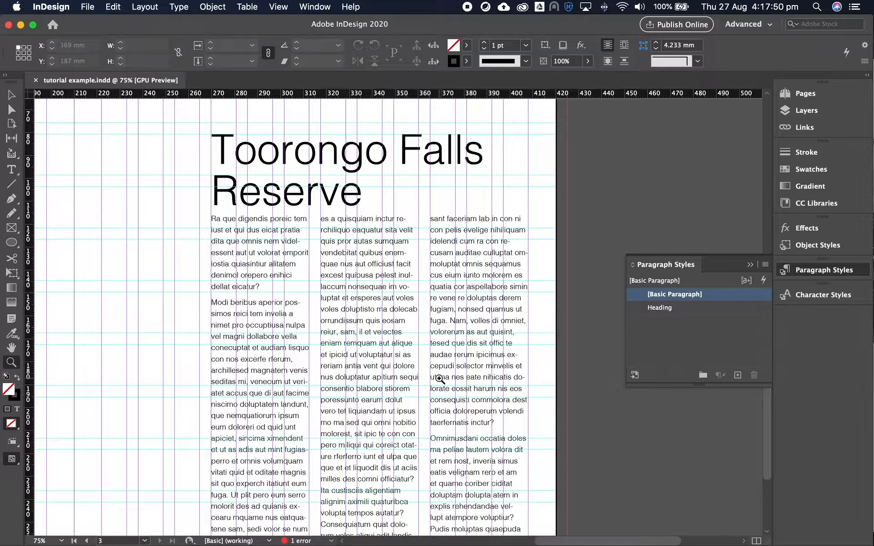
left_click(11, 171)
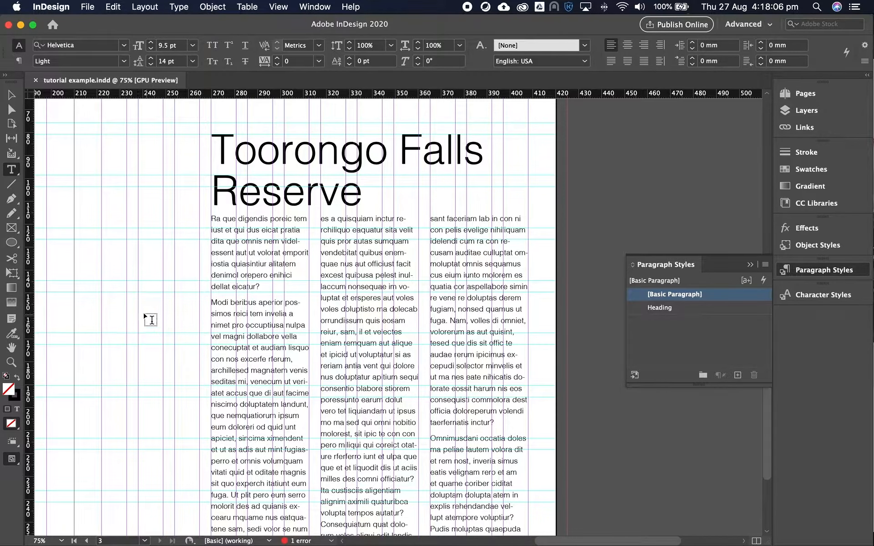
scroll(151, 312, "up", 1)
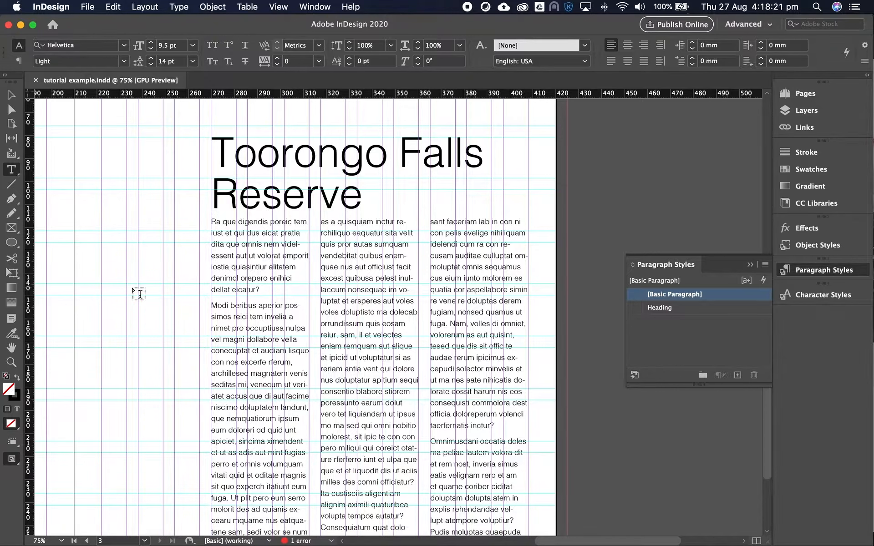
left_click_drag(127, 284, 391, 391)
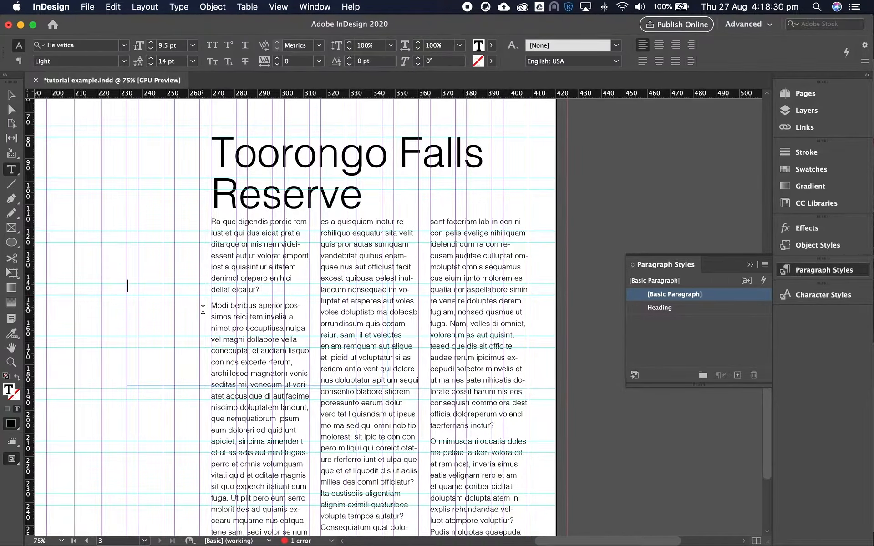
Enter "An impressive, tieredc waterfall, Toroongo Falls is unparalleled in it's beauty and will ignite and delight all your scenes." in the new frame
type("An impressive tieredc waterfall. T")
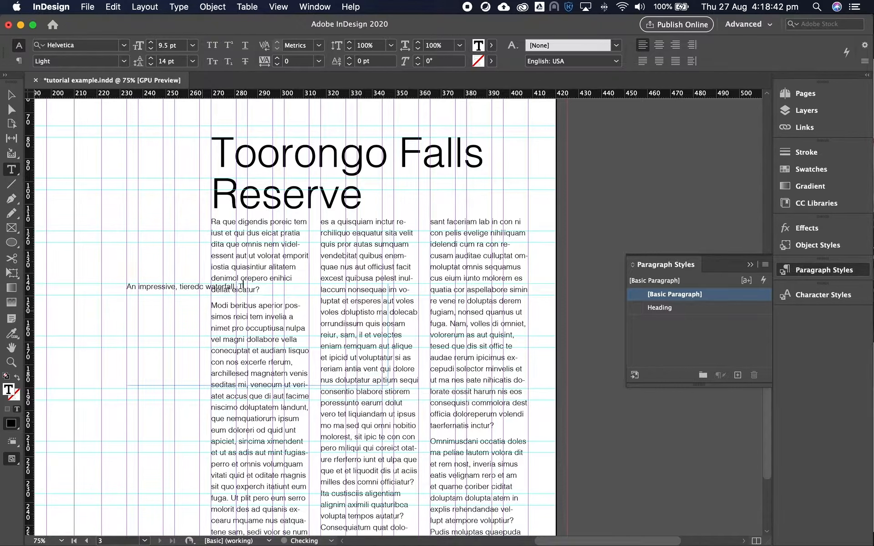
type("orrongoFalls is unparall")
type("el")
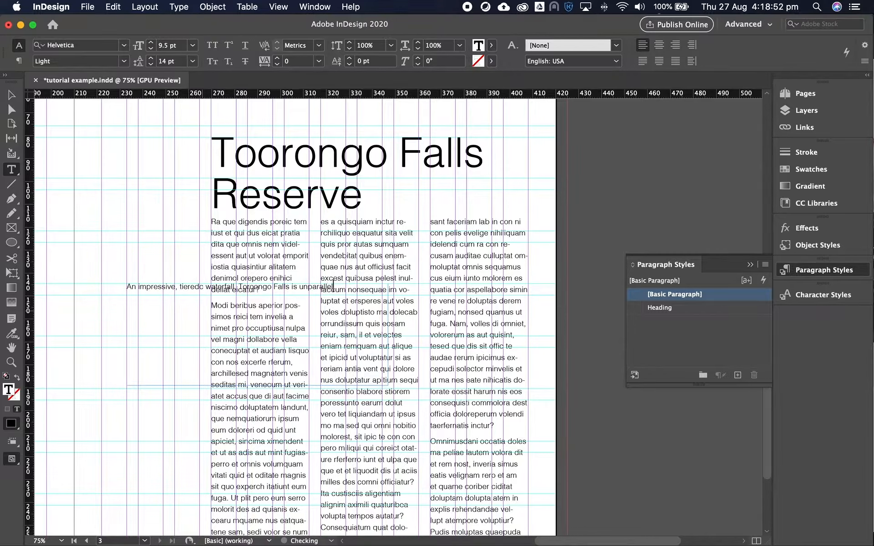
type("ed.")
key("BackSpace")
key("BackSpace")
key("BackSpace")
key("BackSpace")
key("BackSpace")
type("eled.")
key("BackSpace")
type("in")
type(" it's beauty")
type(" and w")
type("ill ")
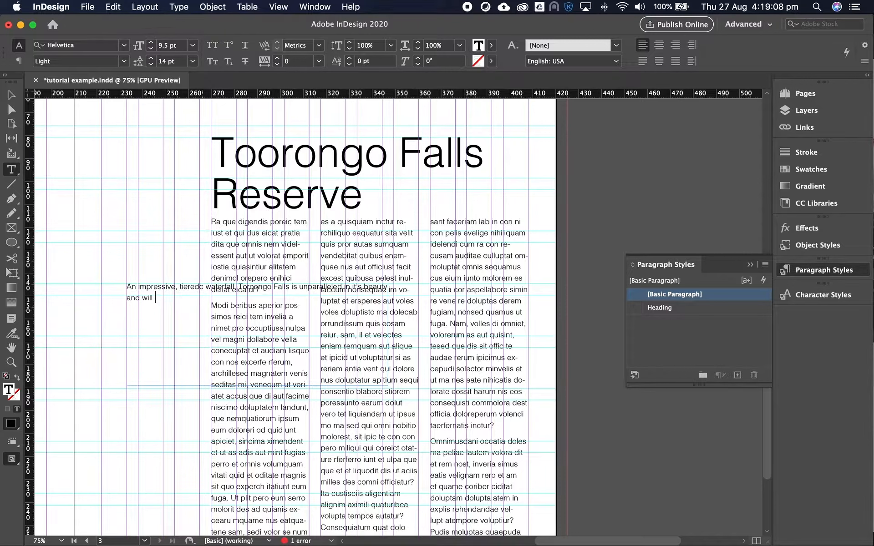
type("ignite and delight")
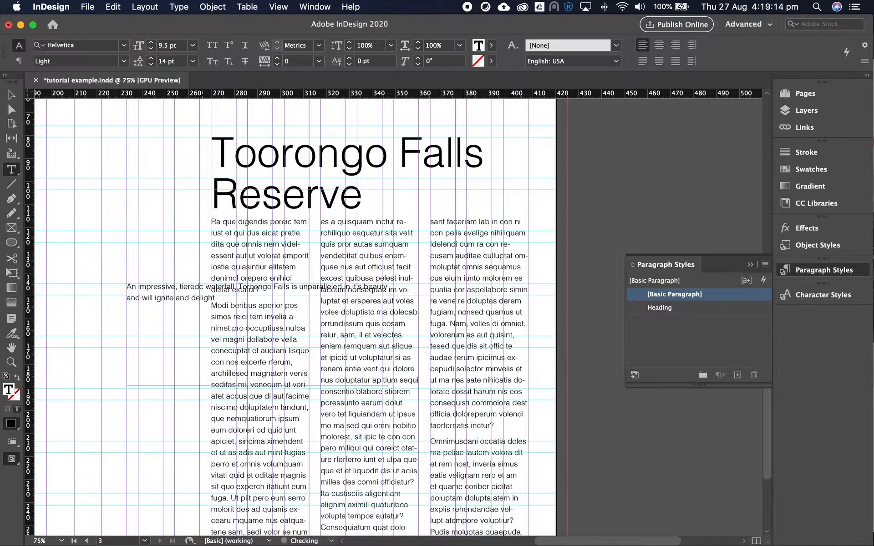
type(" all your scenes.")
Wrap body text around the quote frame's bounding box with 5 mm offsets on all sides, and narrow the frame to about 74.6 mm across the columns
left_click(13, 96)
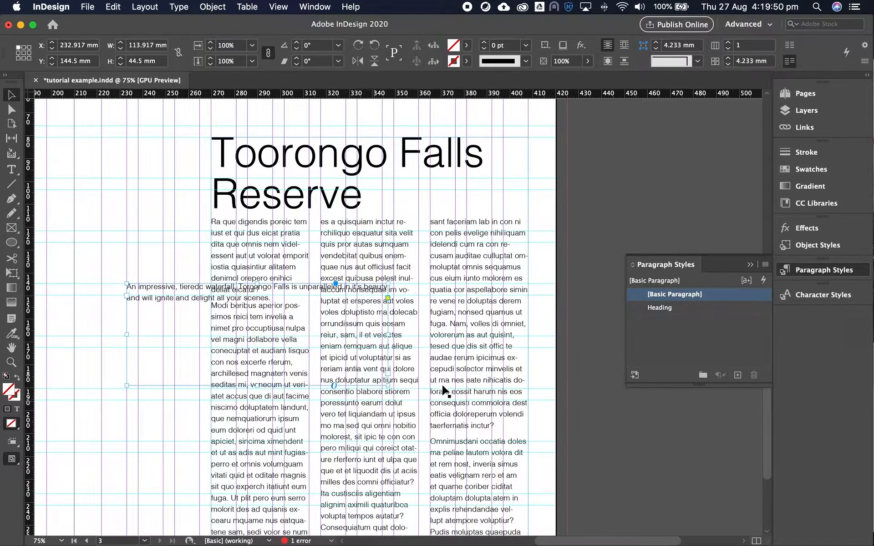
left_click(622, 47)
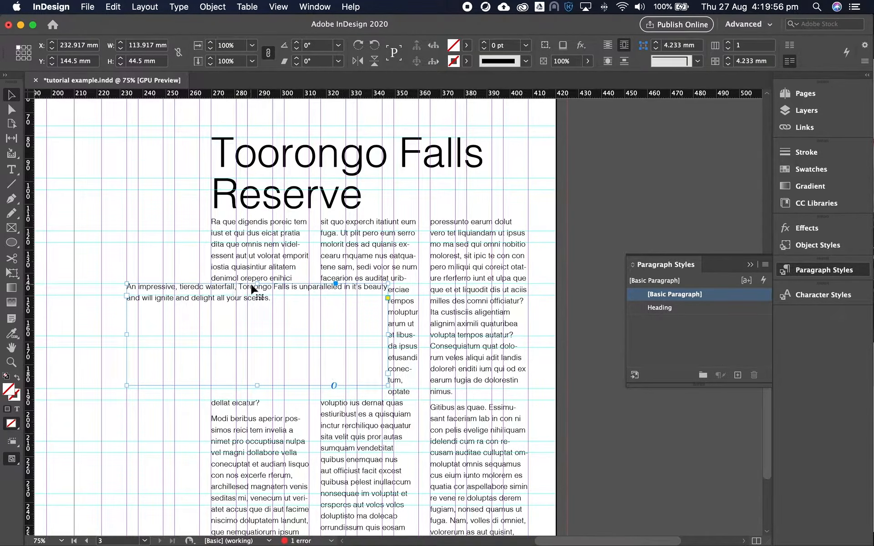
left_click(625, 45, "alt")
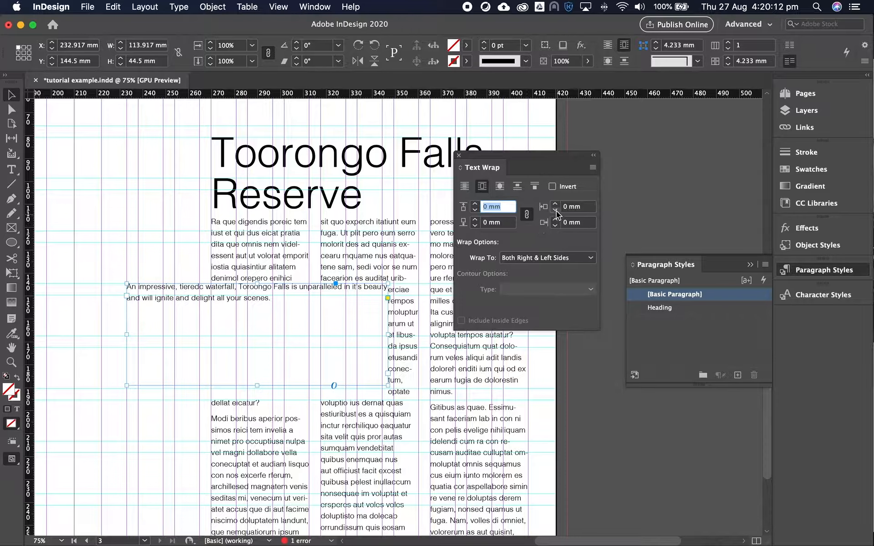
left_click(475, 205)
left_click(475, 206)
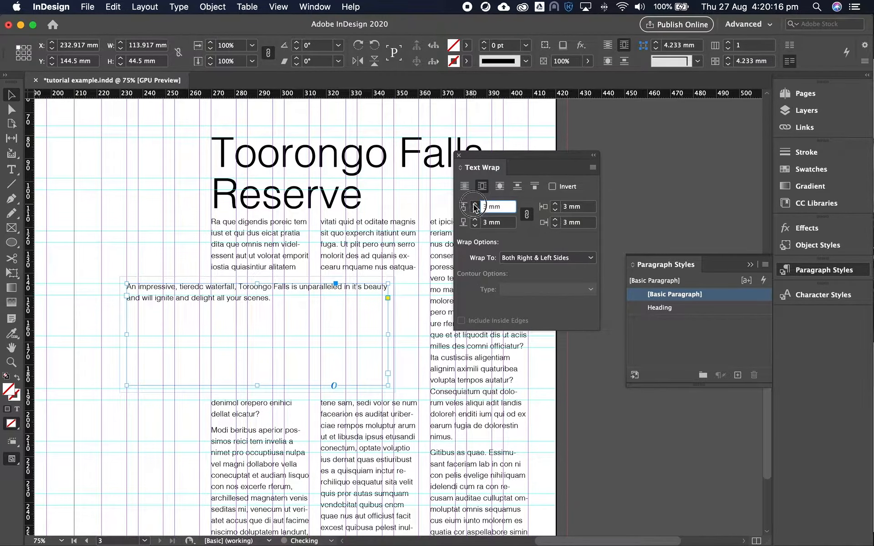
left_click(475, 205)
left_click(474, 205)
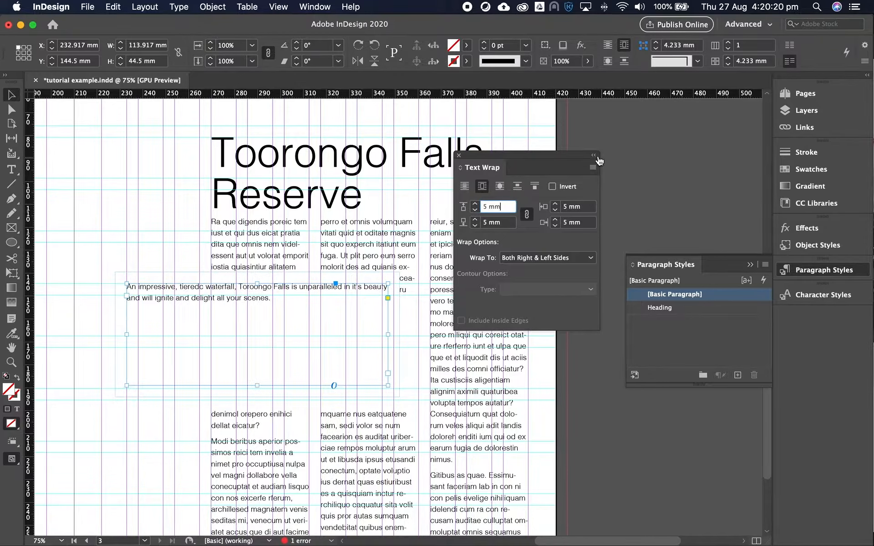
left_click(459, 155)
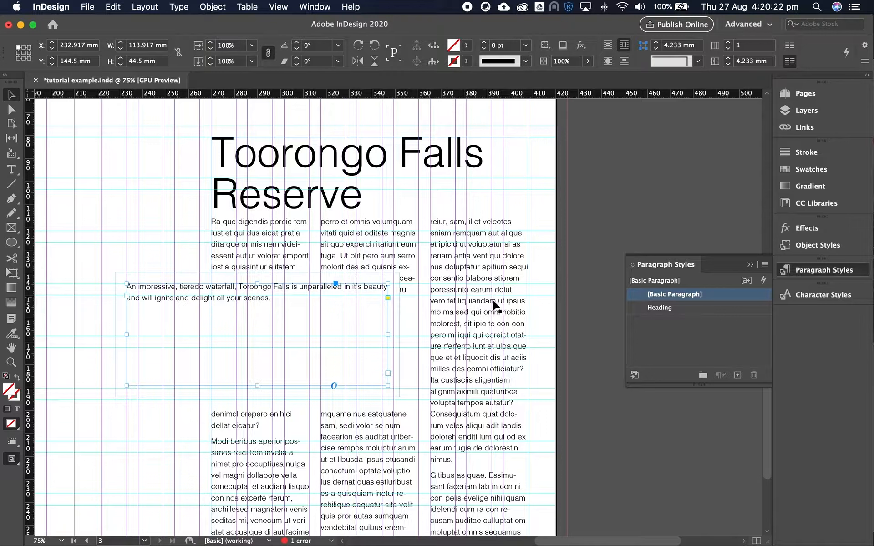
left_click_drag(388, 334, 456, 335)
left_click_drag(128, 335, 284, 332)
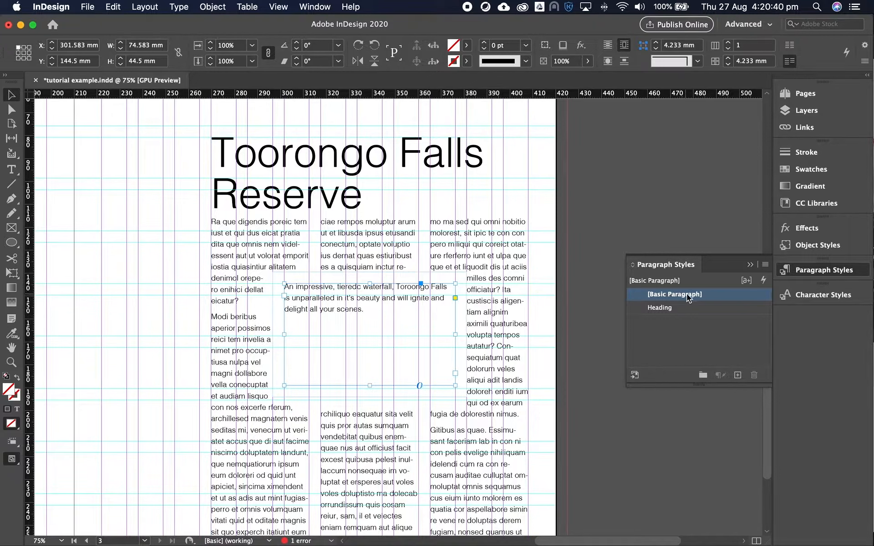
Create a paragraph style named "Pull quote" and apply it to the quote frame
left_click(737, 374)
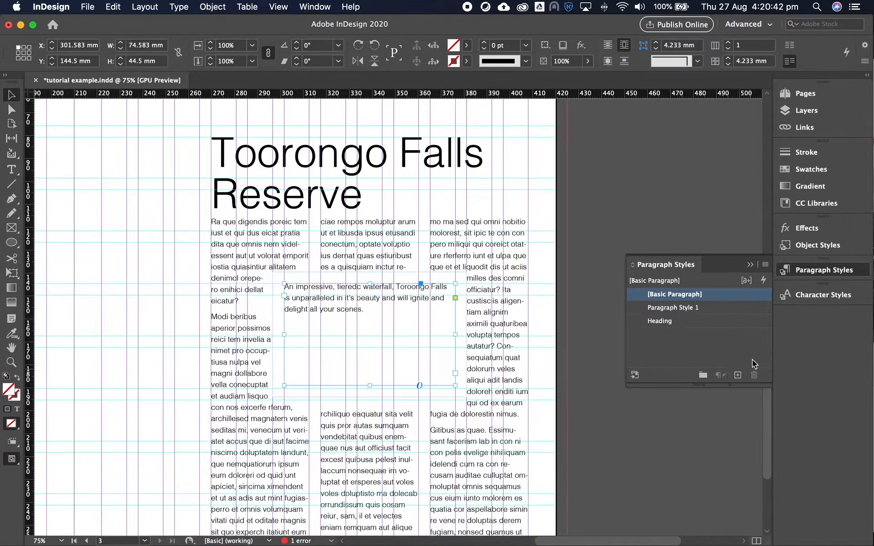
left_click(678, 309)
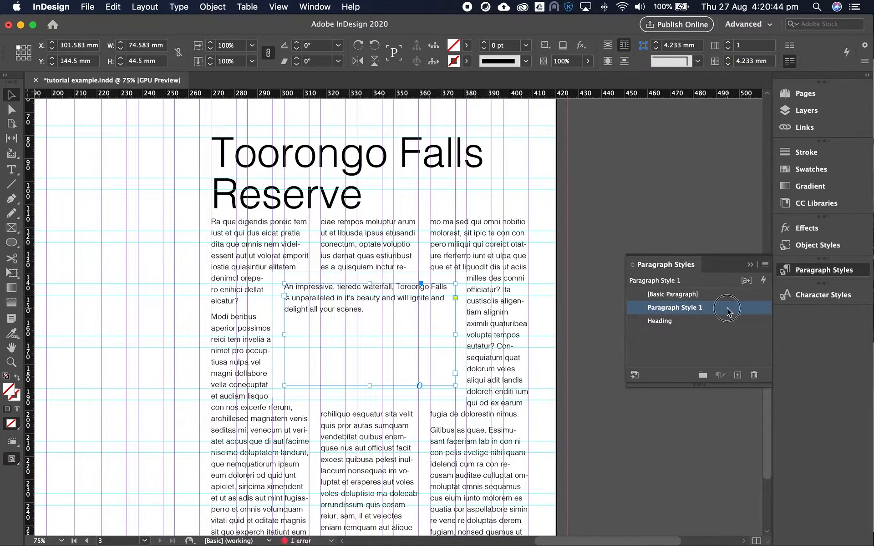
double_click(727, 311)
left_click(613, 109)
left_click_drag(614, 109, 493, 109)
type("Pull")
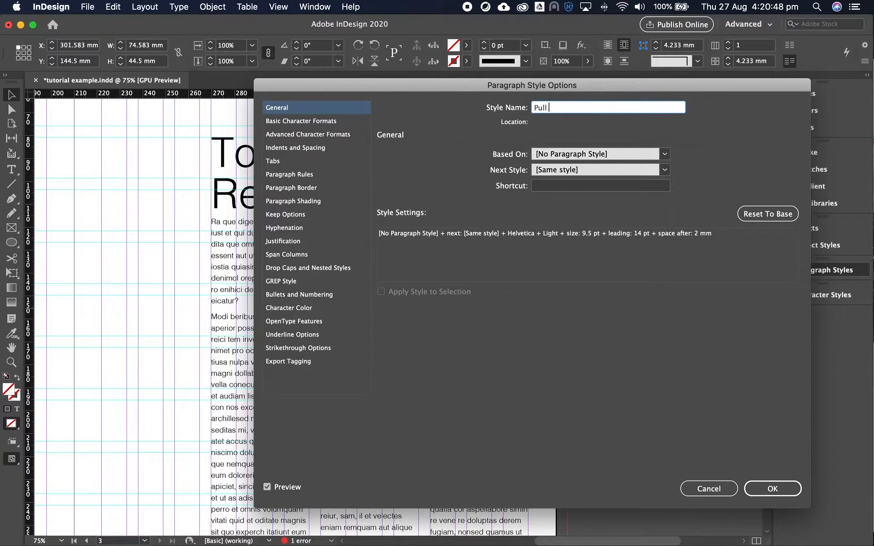
type(" quot")
Set the Pull quote style's font size to 21 pt and its leading to 25 pt
left_click_drag(411, 81, 543, 85)
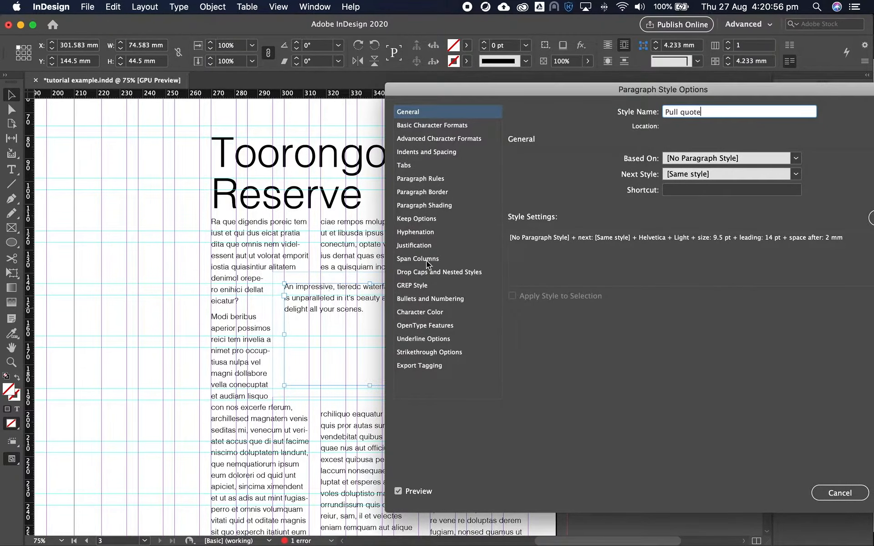
left_click(436, 129)
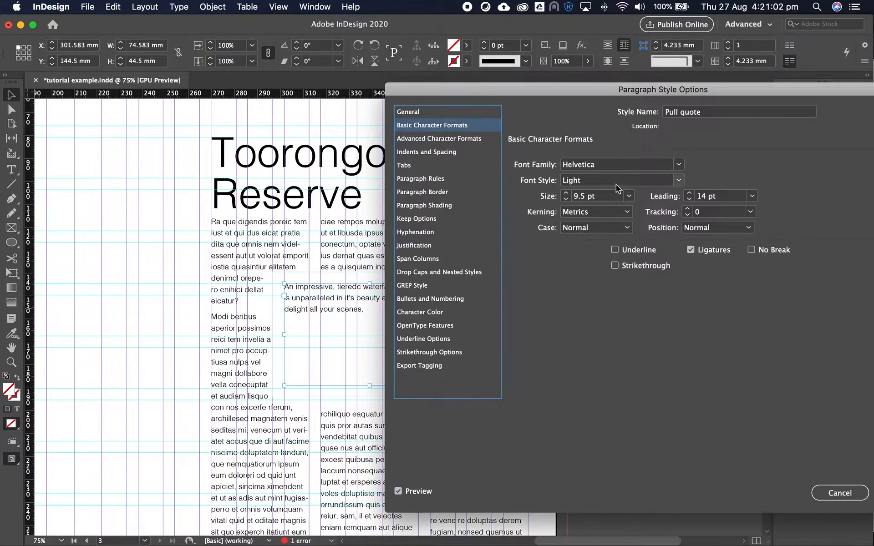
double_click(581, 196)
type("21")
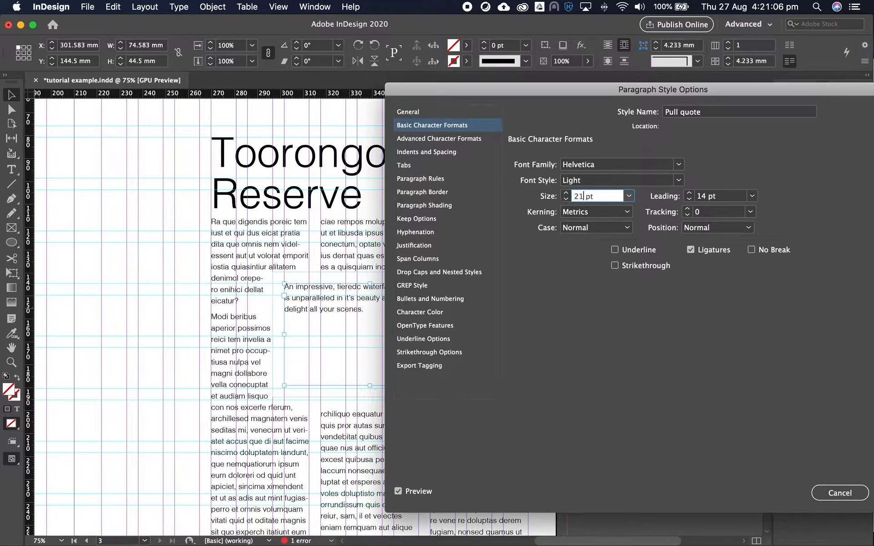
double_click(703, 196)
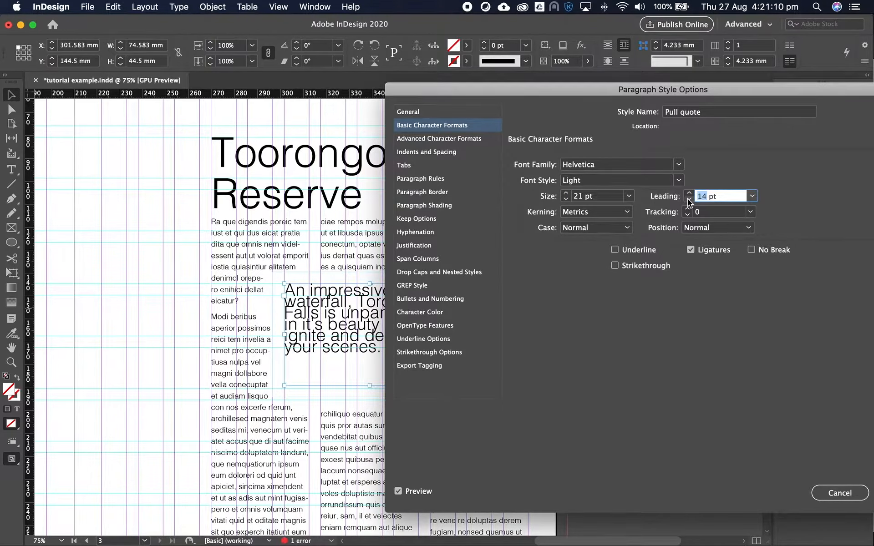
type("25")
left_click(611, 196)
Set the Pull quote style's character colour to the cyan swatch C=100 M=0 Y=0 K=0
left_click_drag(469, 94, 495, 85)
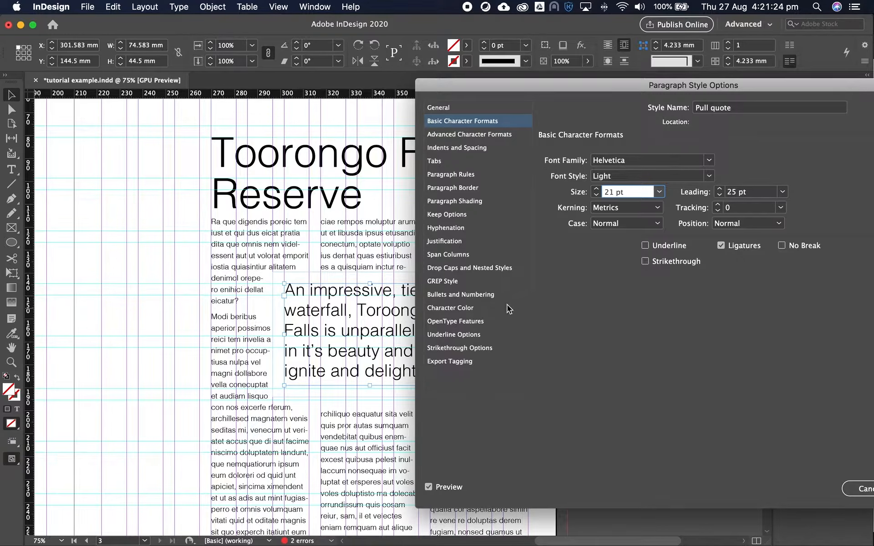
left_click(463, 311)
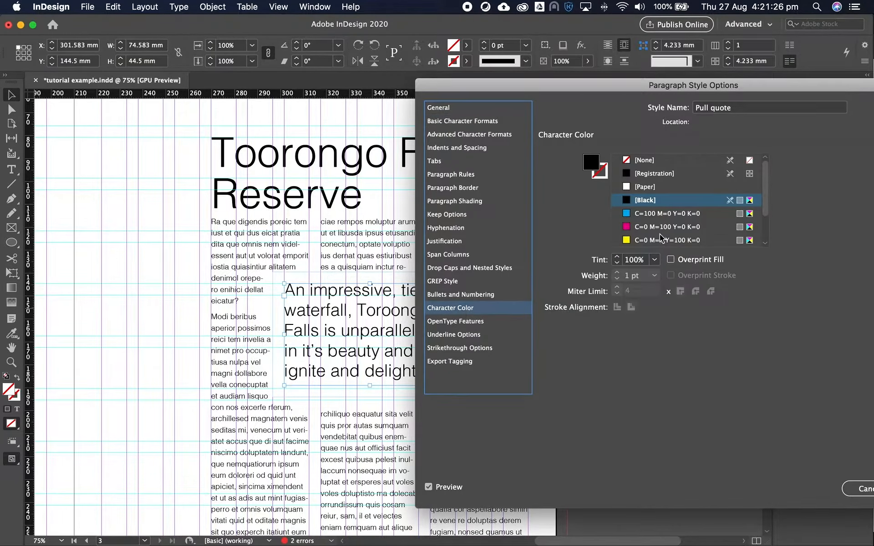
left_click(636, 214)
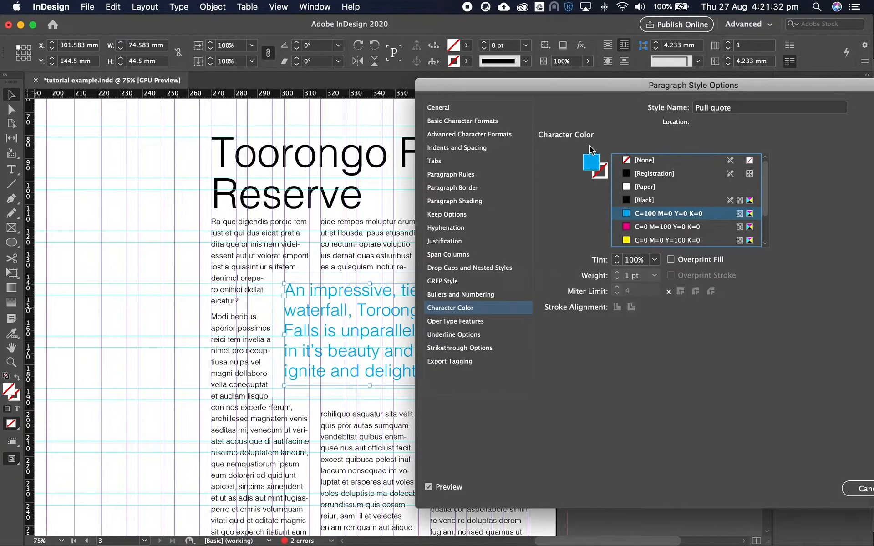
Set the Pull quote style's space after to 0 mm and save the style options
left_click_drag(590, 87, 542, 80)
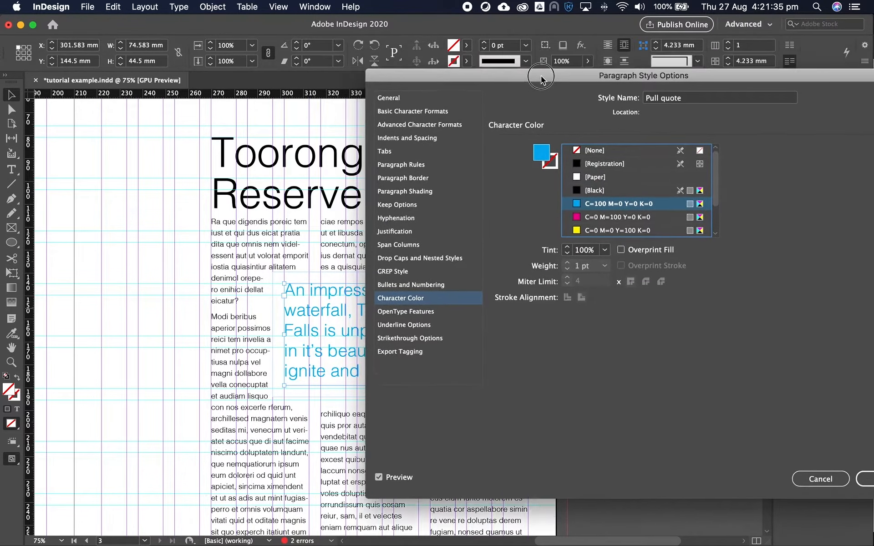
left_click(408, 140)
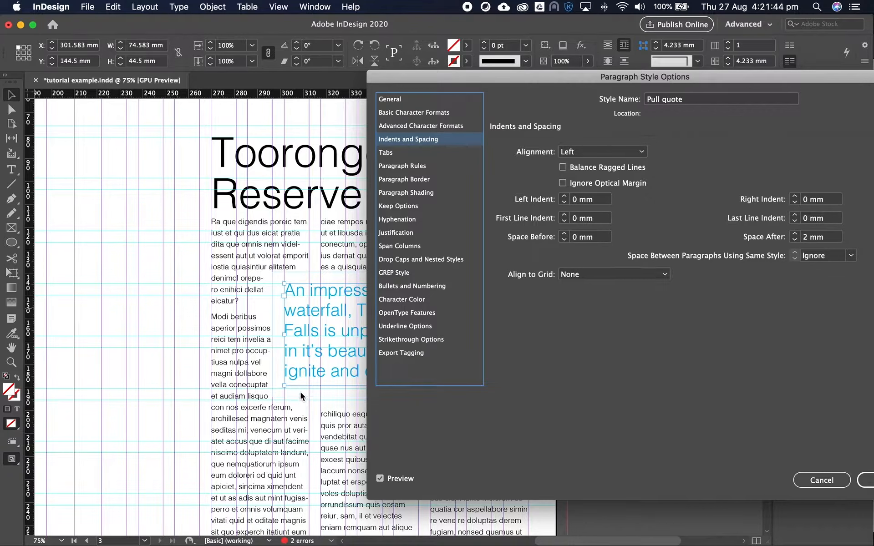
left_click(795, 240)
left_click_drag(761, 77, 593, 85)
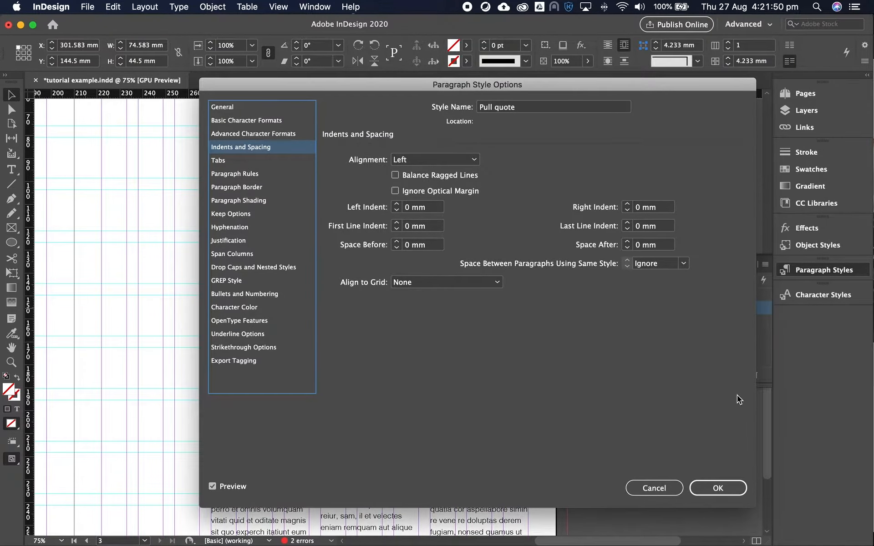
left_click(727, 487)
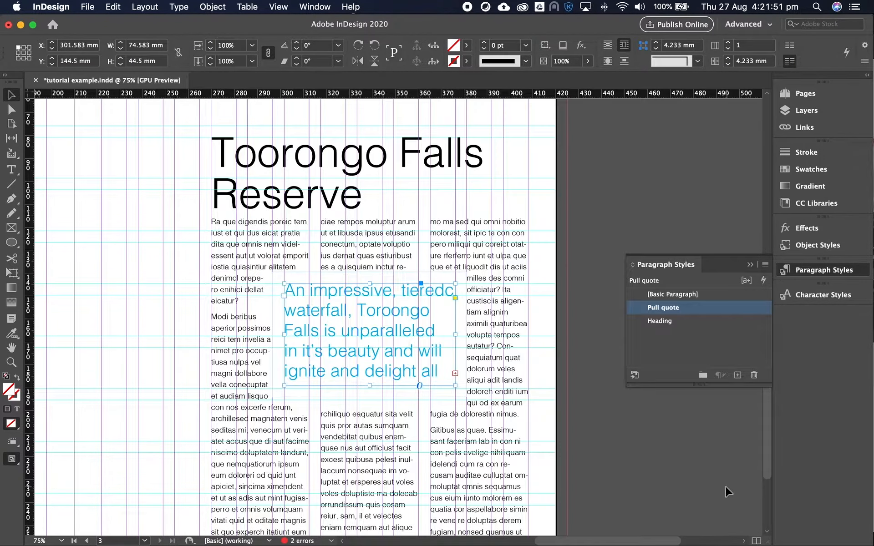
Shorten the pull quote frame to about 31.8 mm high by raising its lower edge
left_click(576, 324)
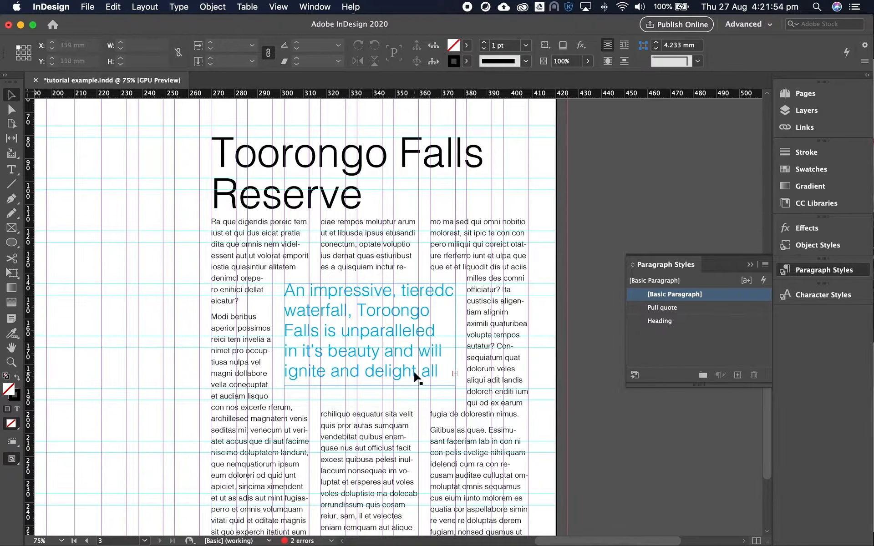
left_click(371, 390)
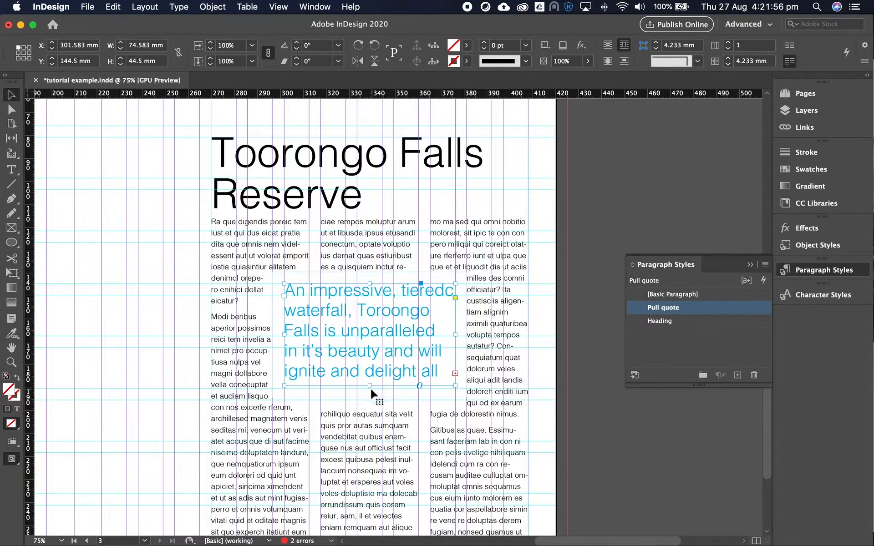
left_click_drag(371, 391, 371, 357)
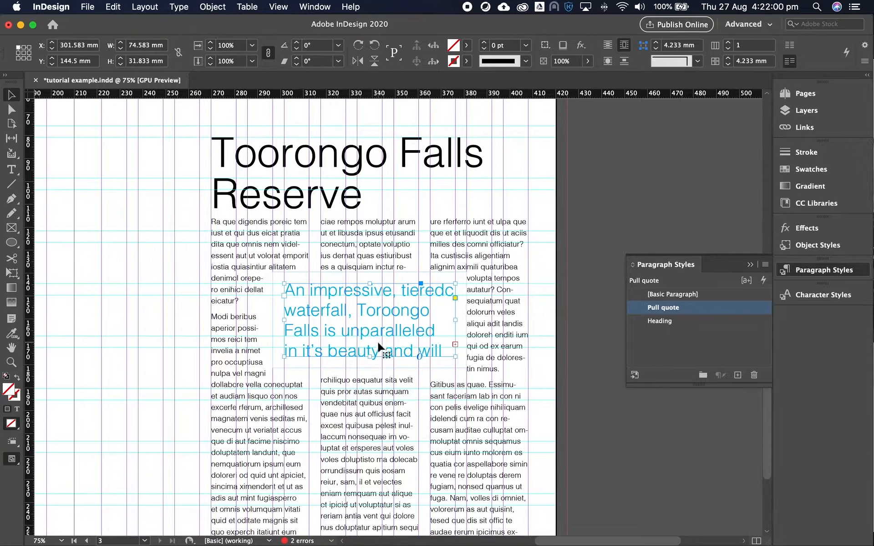
Set the pull quote frame to auto-size Height Only, growing downward from its top centre, in the text frame options
left_click(625, 46)
right_click(403, 315)
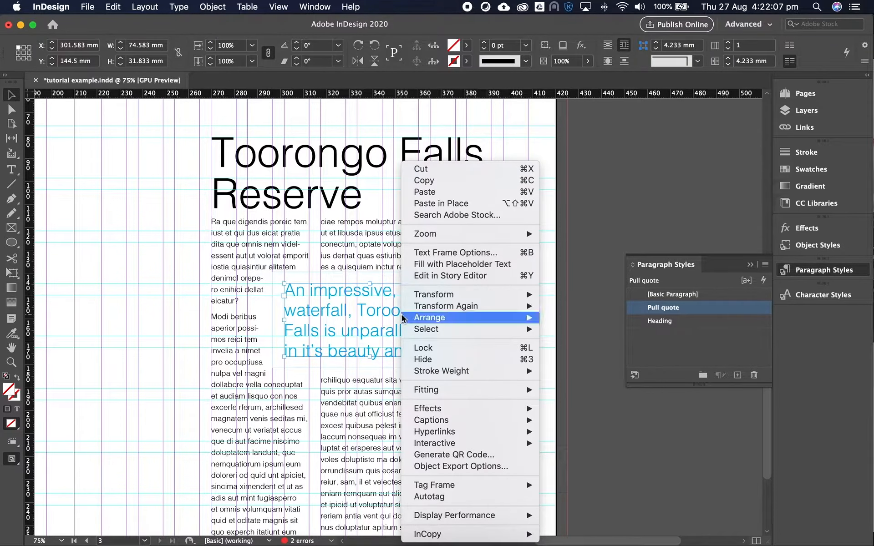
left_click(447, 254)
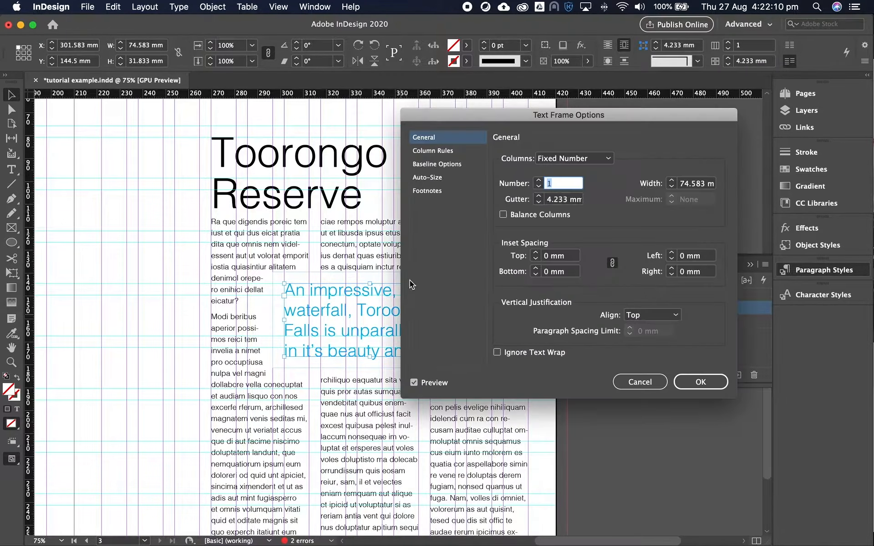
left_click_drag(590, 116, 572, 170)
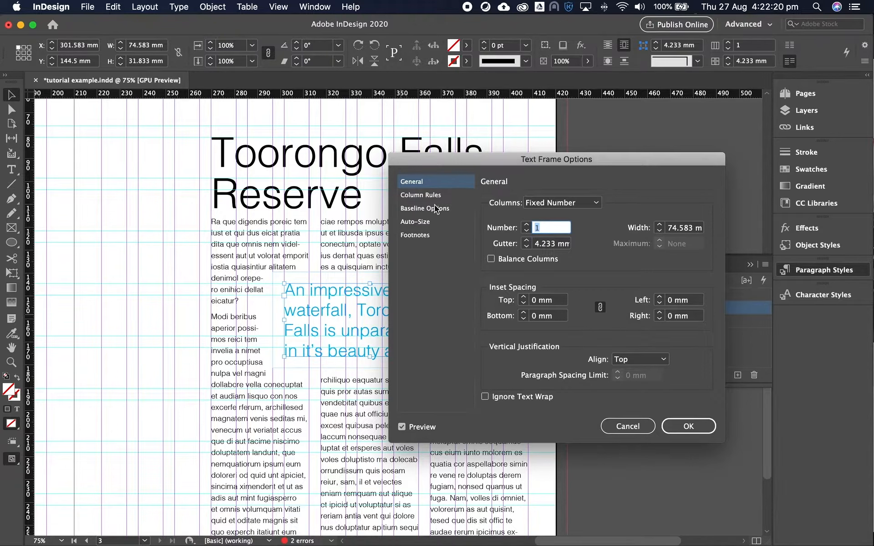
left_click(419, 225)
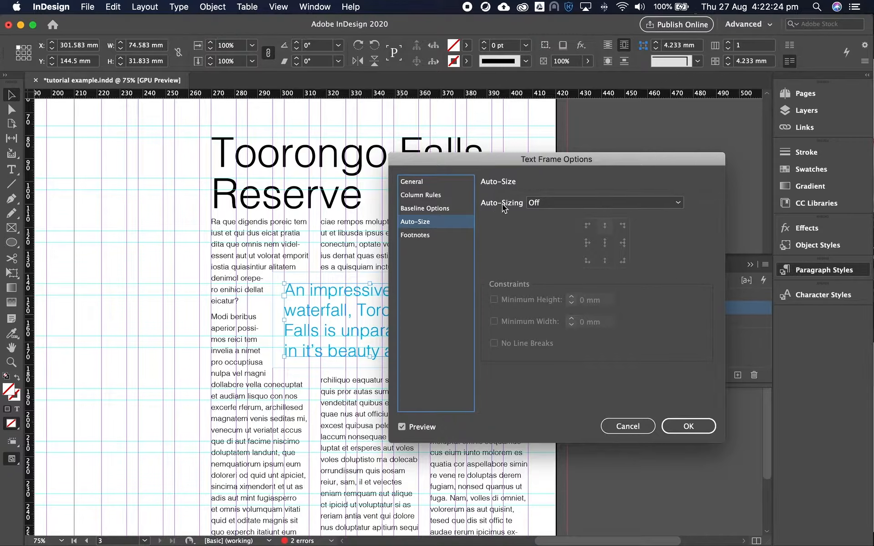
left_click(541, 203)
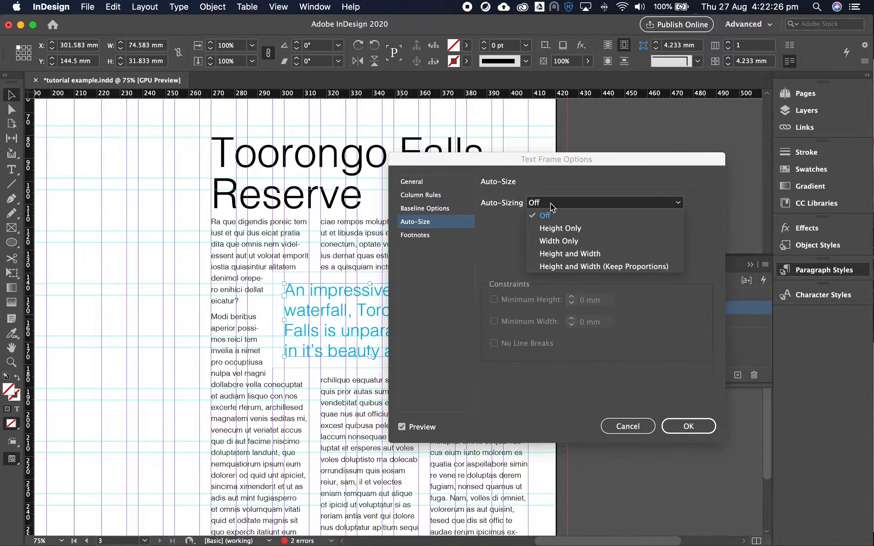
left_click(556, 229)
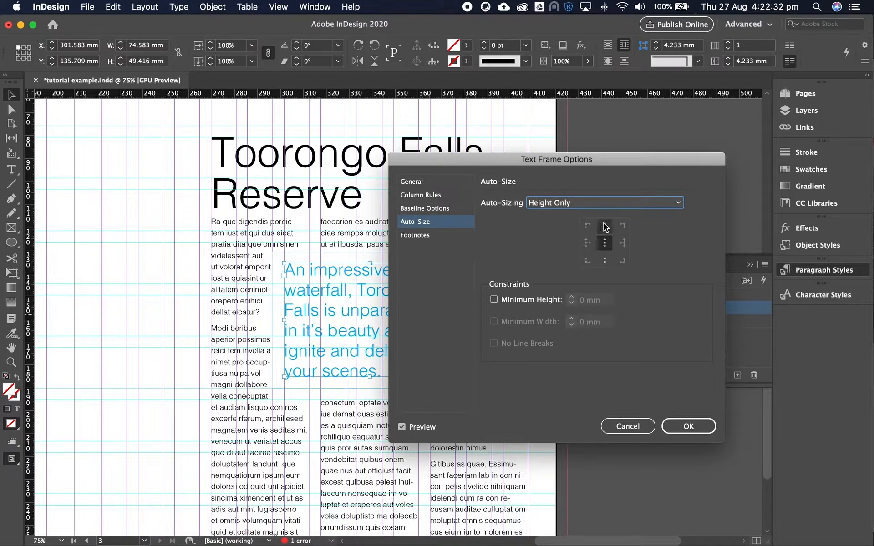
left_click(605, 226)
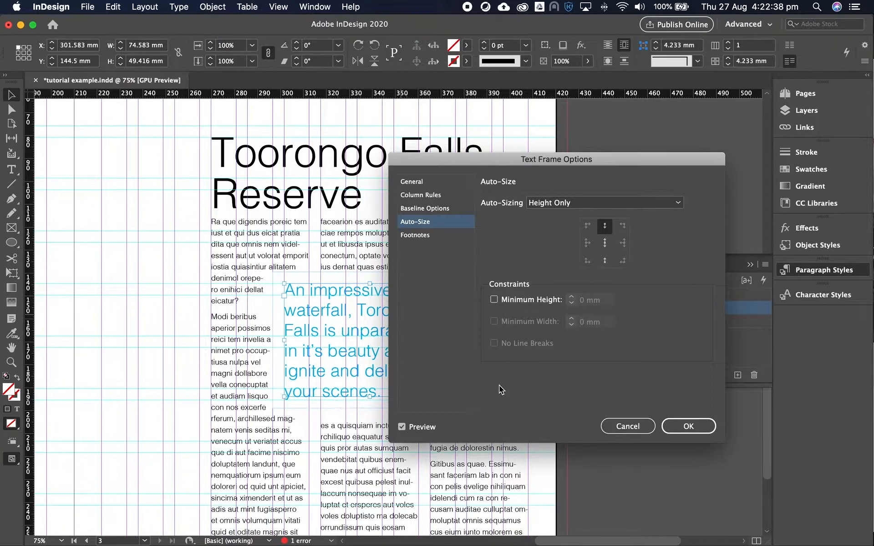
left_click(679, 426)
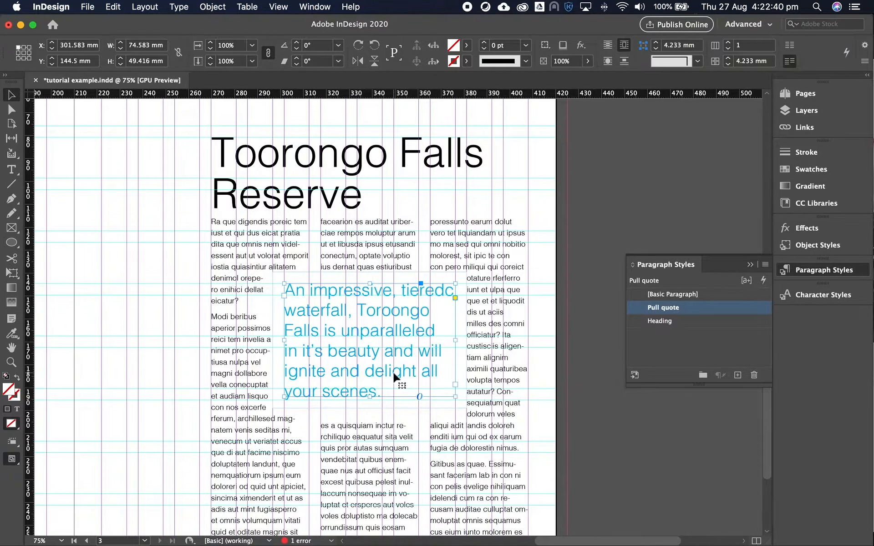
Append filler text "jhdkfjhsdf sdf sd fs df sdfsfs" after "your scenes." to test the pull quote frame's auto-sizing
double_click(391, 388)
type("jhdkfjhsdf sdf sd fs df sd")
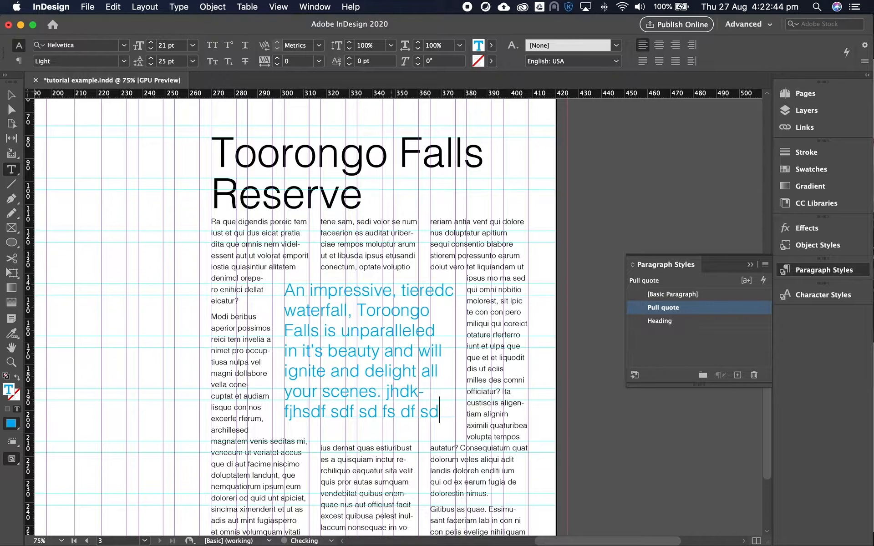
type("fsfs")
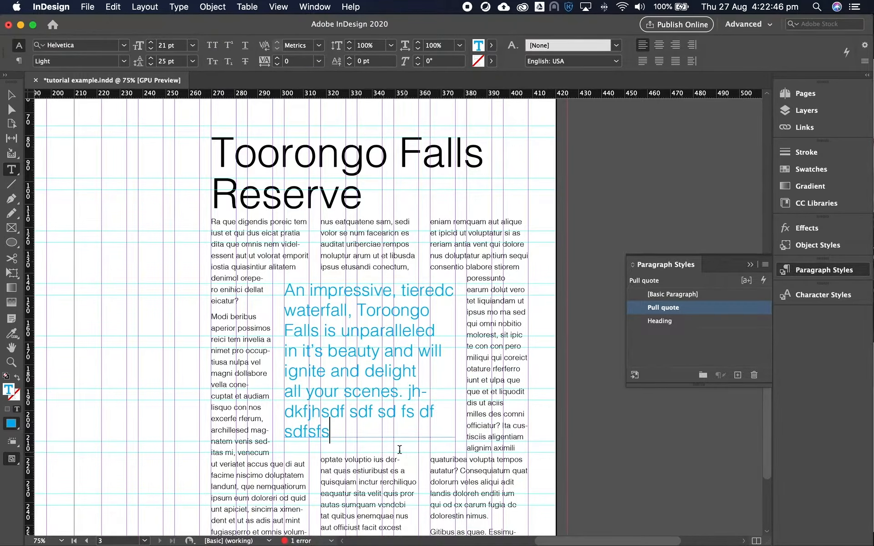
Delete the filler text after "your scenes." and deselect the pull quote frame
key("BackSpace")
key("BackSpace")
key("BackSpace")
key("BackSpace")
key("BackSpace")
key("BackSpace")
key("BackSpace")
key("BackSpace")
key("BackSpace")
key("BackSpace")
key("BackSpace")
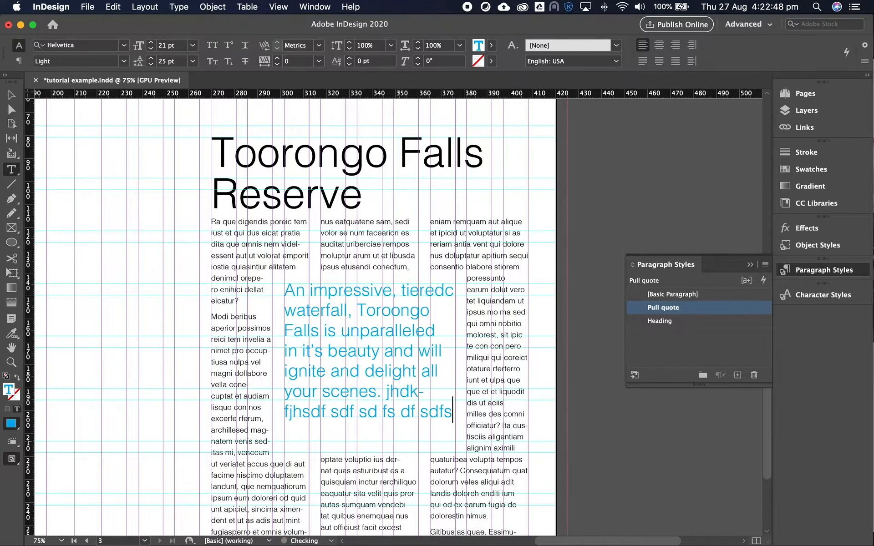
key("BackSpace")
key("BackSpace")
key("BackSpace")
key("BackSpace")
key("BackSpace")
key("BackSpace")
key("BackSpace")
key("BackSpace")
key("BackSpace")
key("BackSpace")
key("BackSpace")
key("BackSpace")
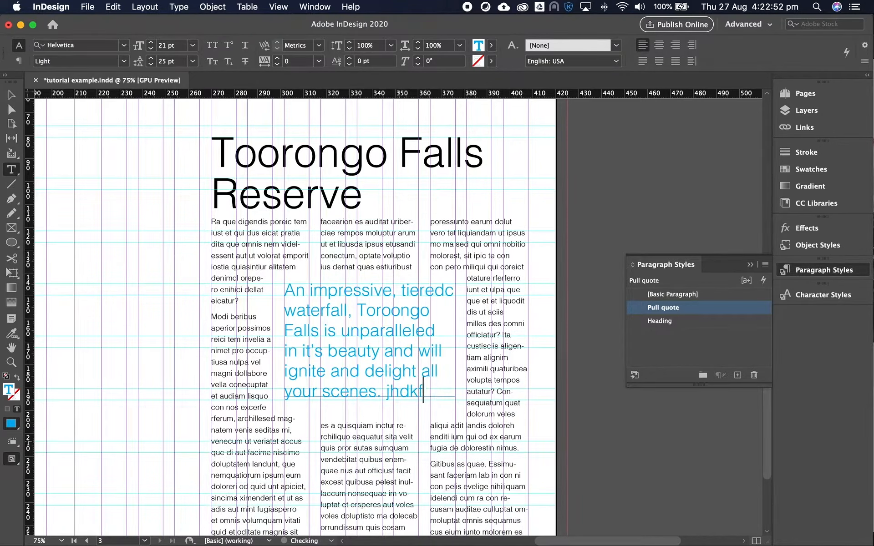
key("BackSpace")
key("BackSpace")
key("BackSpace")
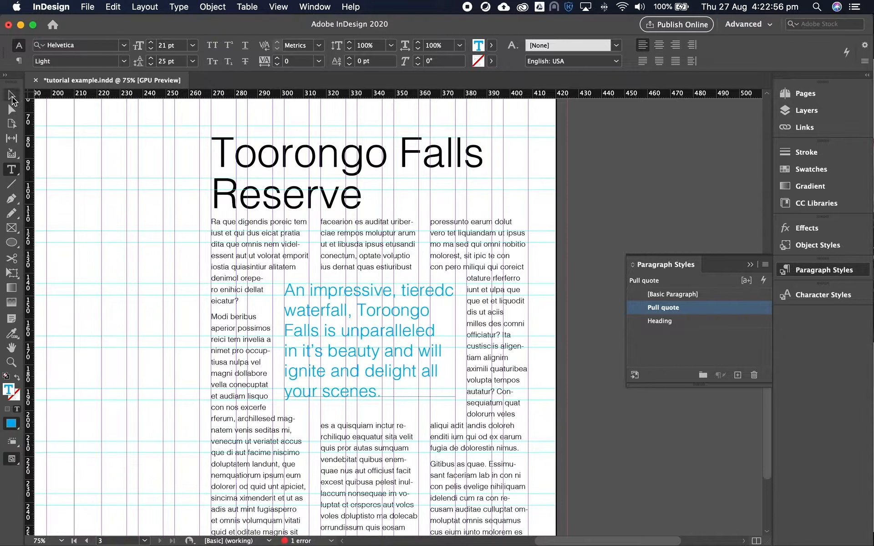
left_click(13, 100)
left_click(172, 268)
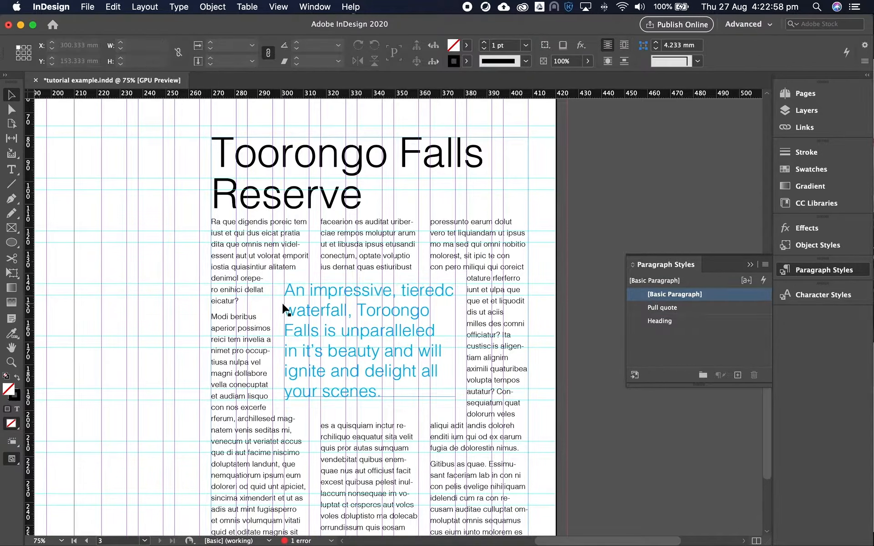
Load DSC_8144 vertical panorama.jpg from the Links folder inside example 1 Folder for placing on the spread
key("z")
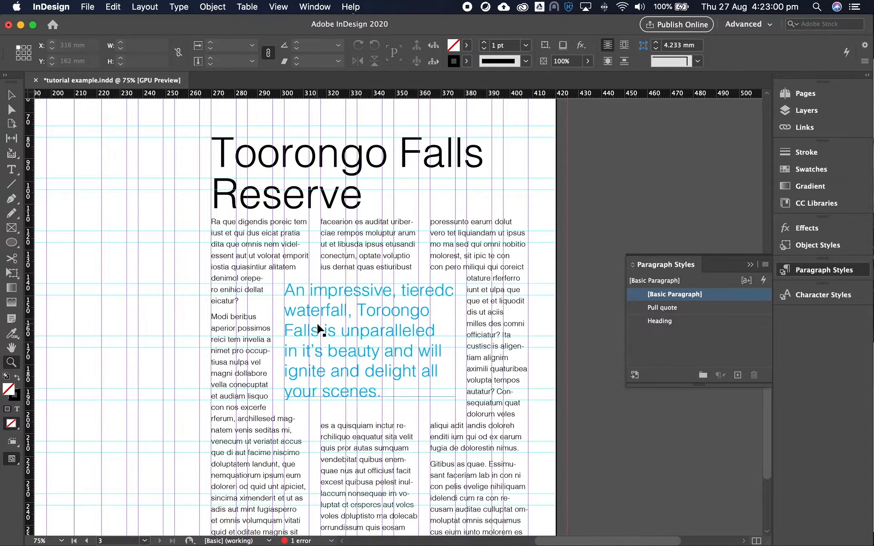
key("super+alt+0")
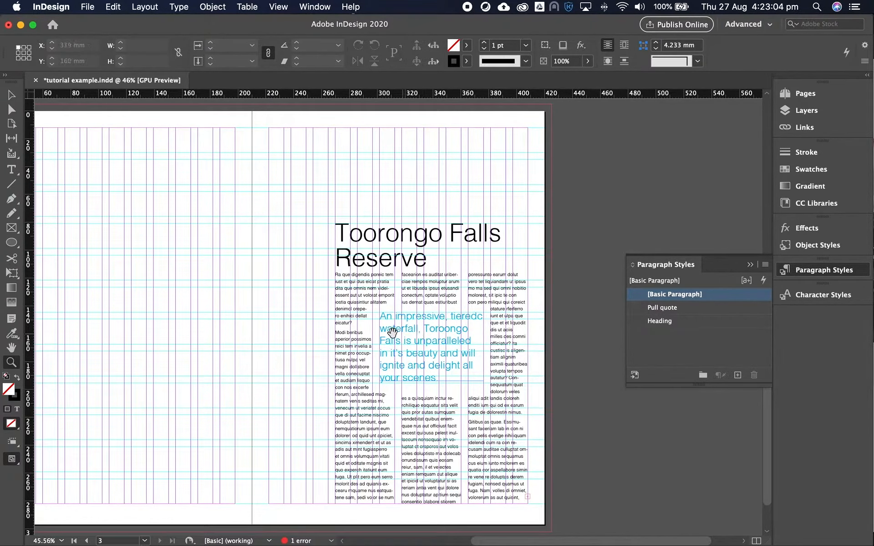
left_click_drag(214, 328, 312, 326)
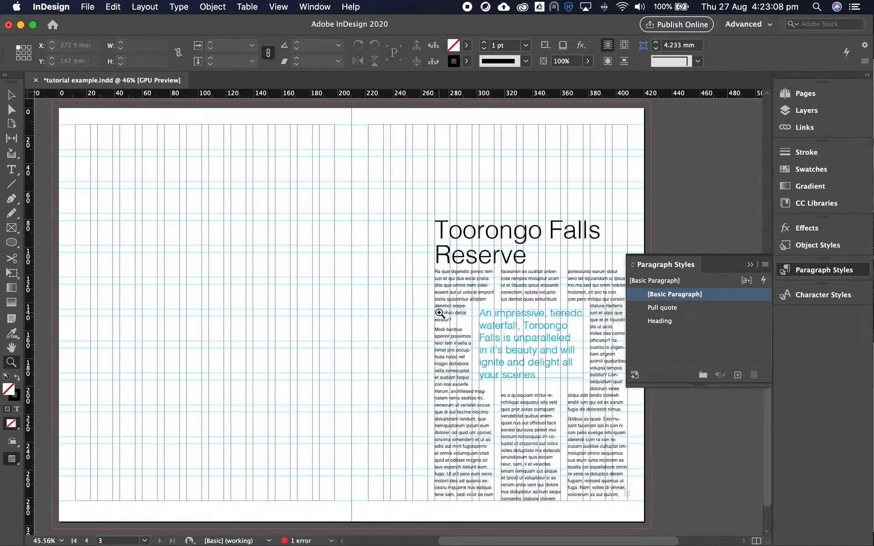
left_click(86, 7)
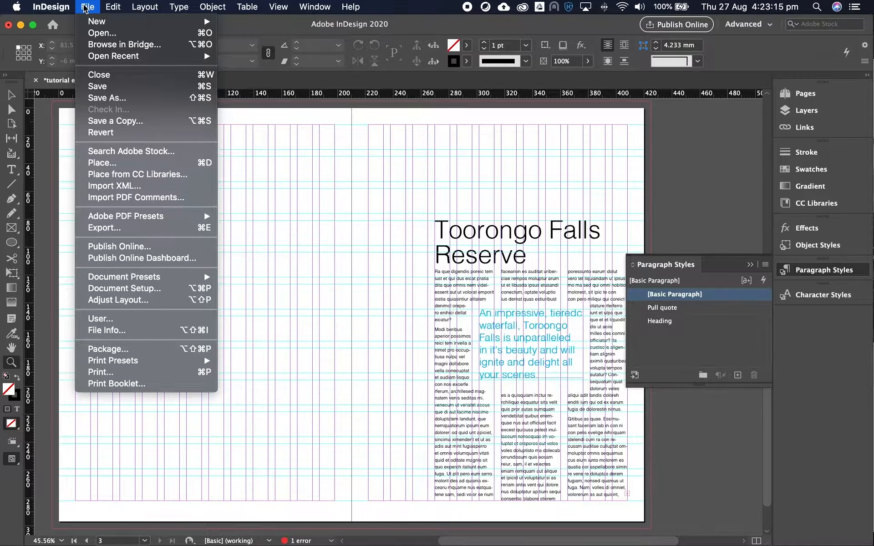
left_click(99, 163)
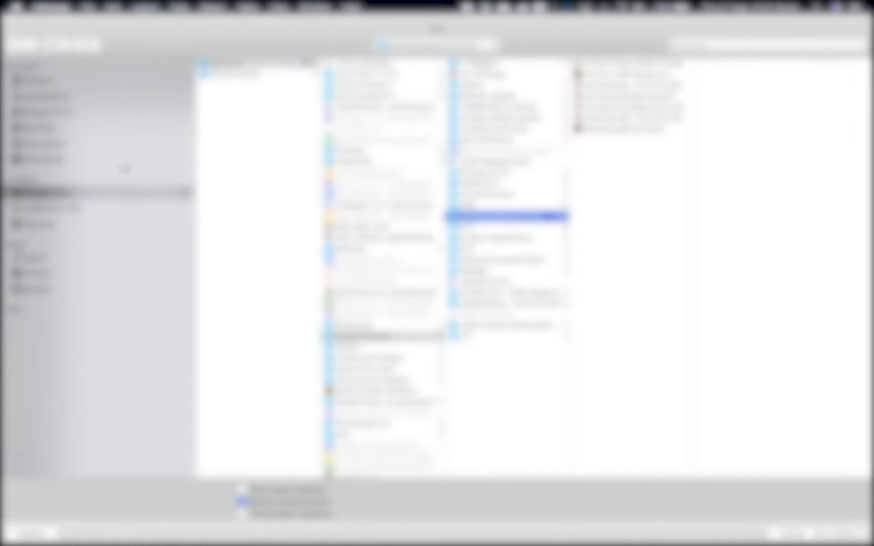
left_click(531, 381)
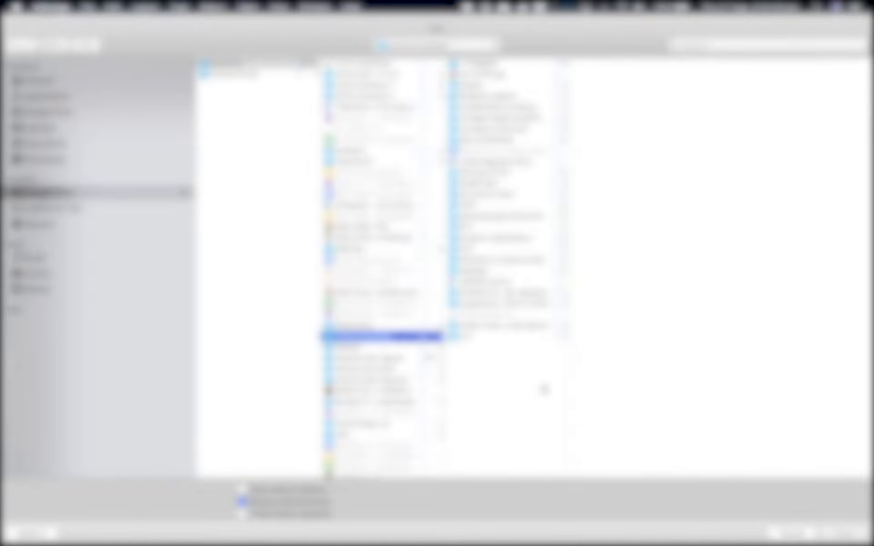
left_click(257, 348)
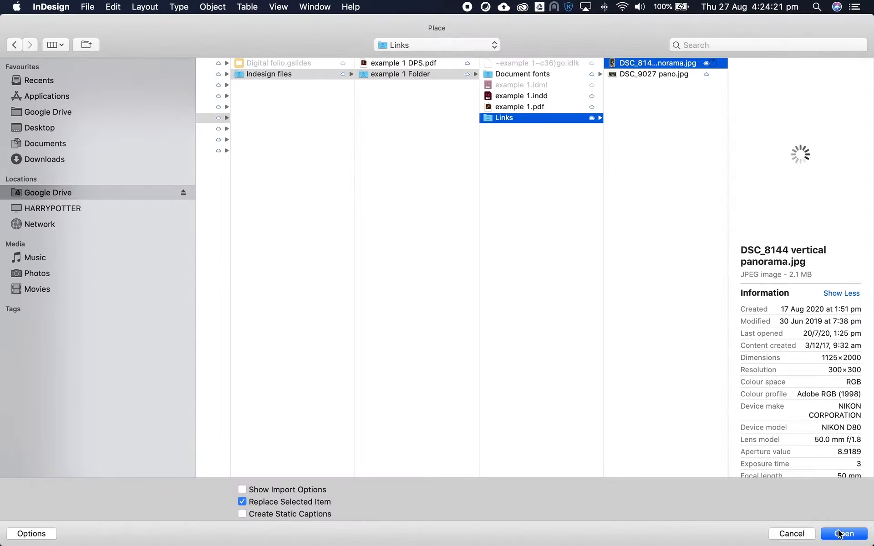
left_click(841, 535)
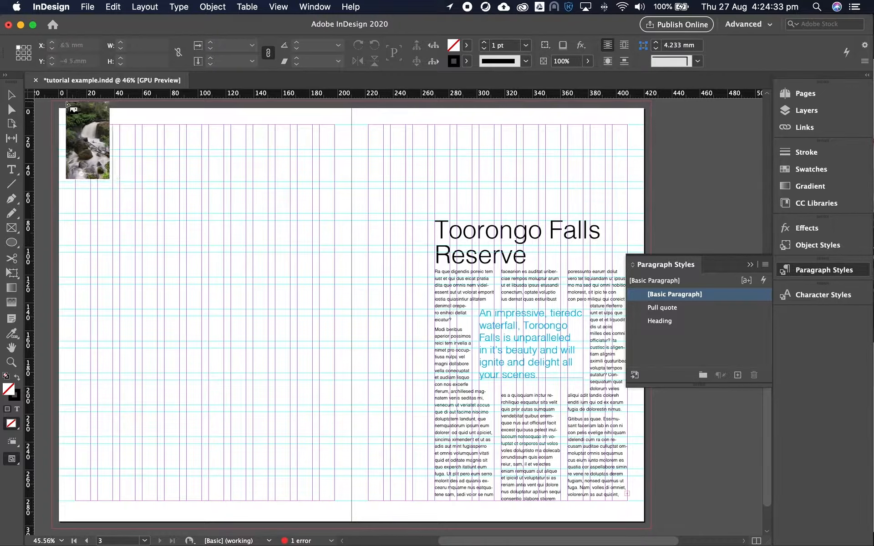
Place the waterfall photo over the empty left page and extend its frame to the bleed edges, 215 × 307 mm at X -5, Y -5 mm
left_click_drag(58, 105, 352, 521)
key("z")
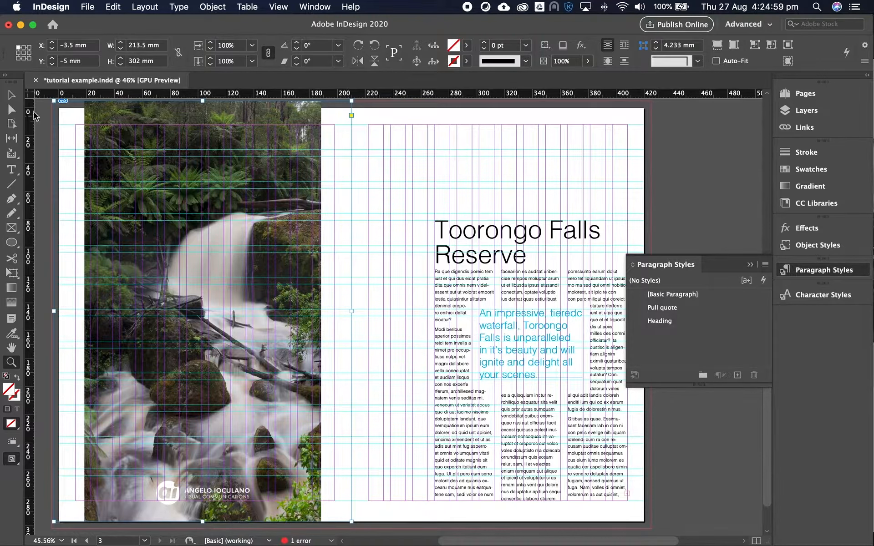
left_click(11, 94)
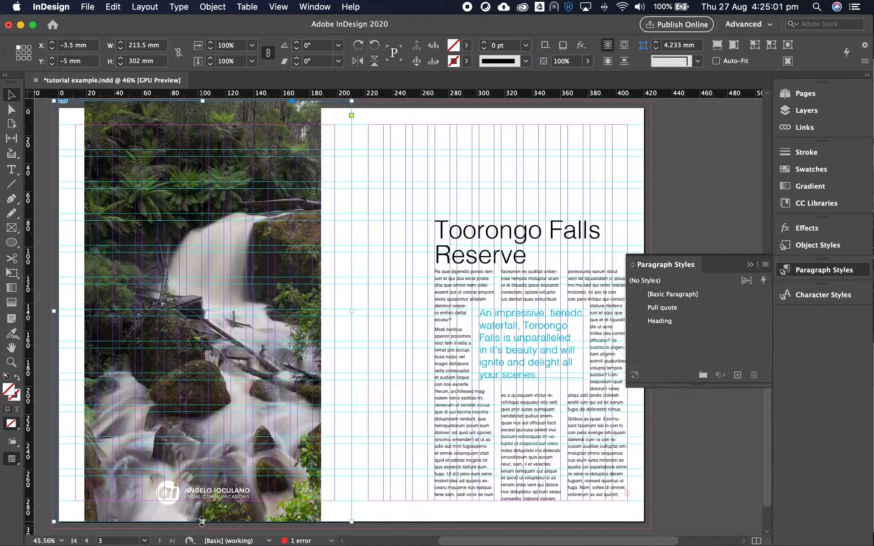
left_click_drag(203, 522, 202, 529)
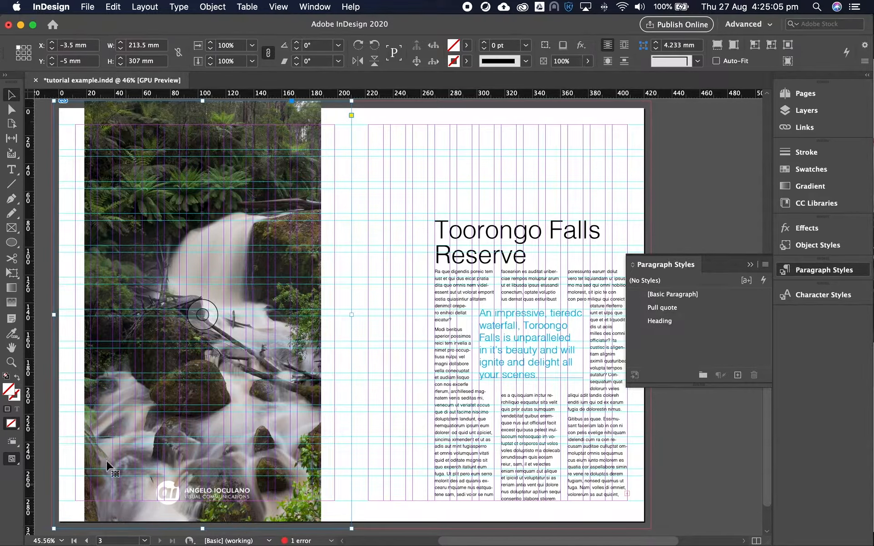
left_click_drag(64, 313, 55, 313)
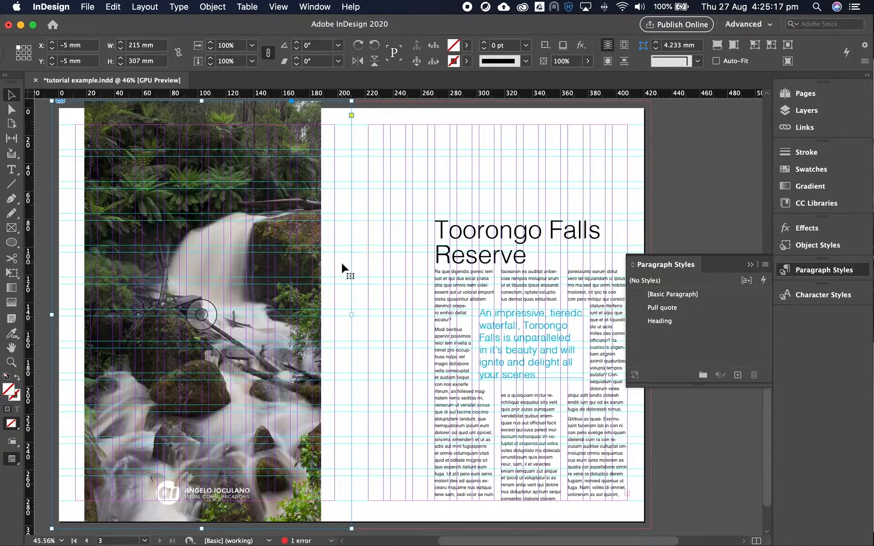
Fit the waterfall photo with Fill Frame Proportionally and deselect it
right_click(281, 263)
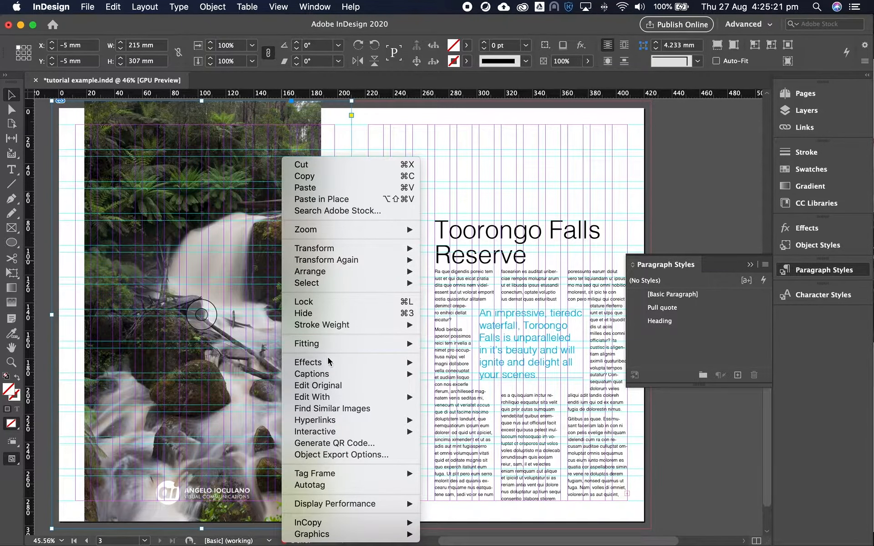
mouse_move(323, 348)
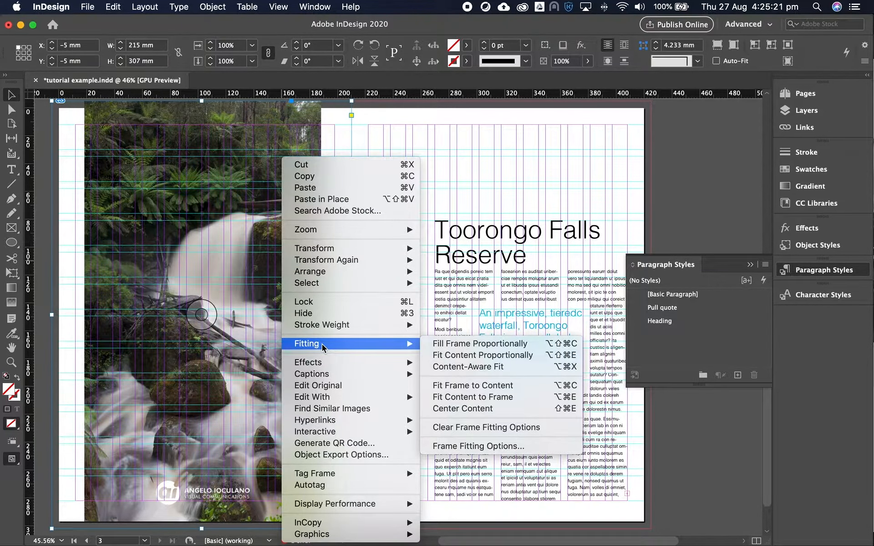
left_click(444, 348)
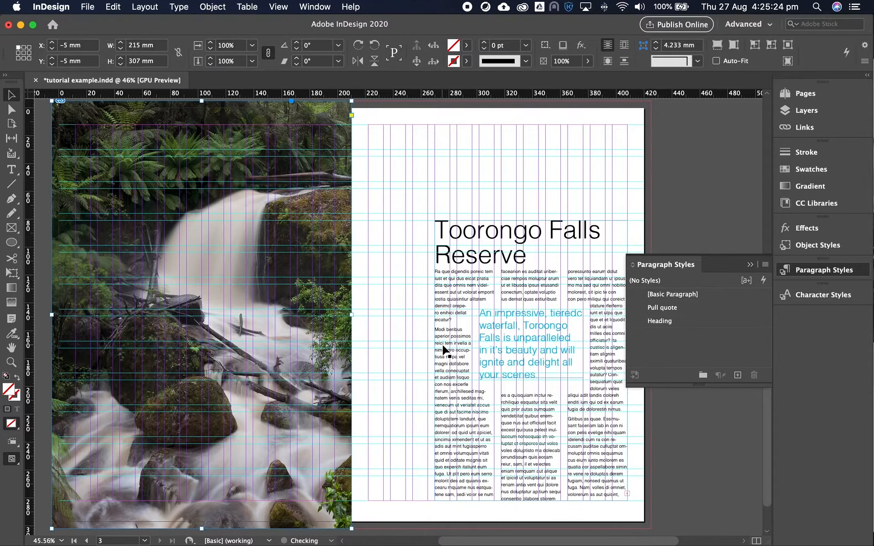
left_click(382, 379)
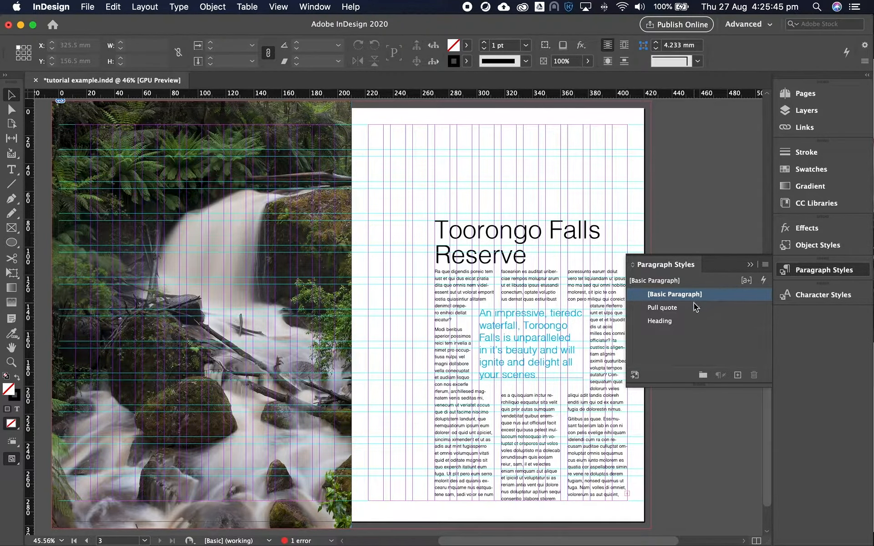
Review the character colour setting of the Pull quote paragraph style and leave its options without saving
left_click(710, 312)
double_click(734, 310)
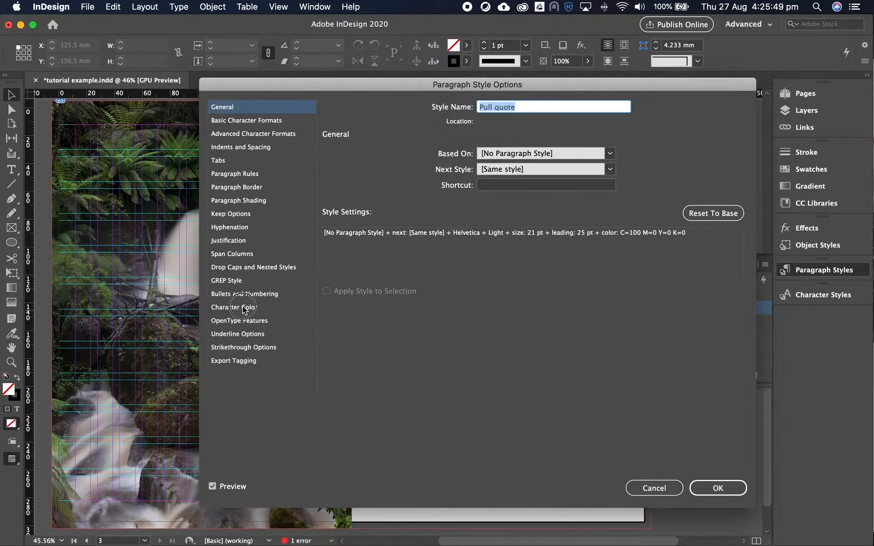
left_click(250, 309)
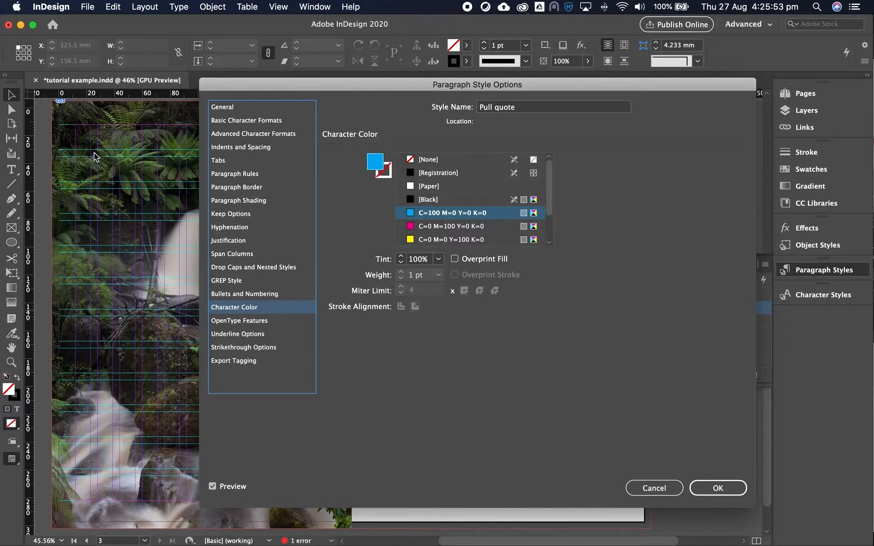
left_click(661, 488)
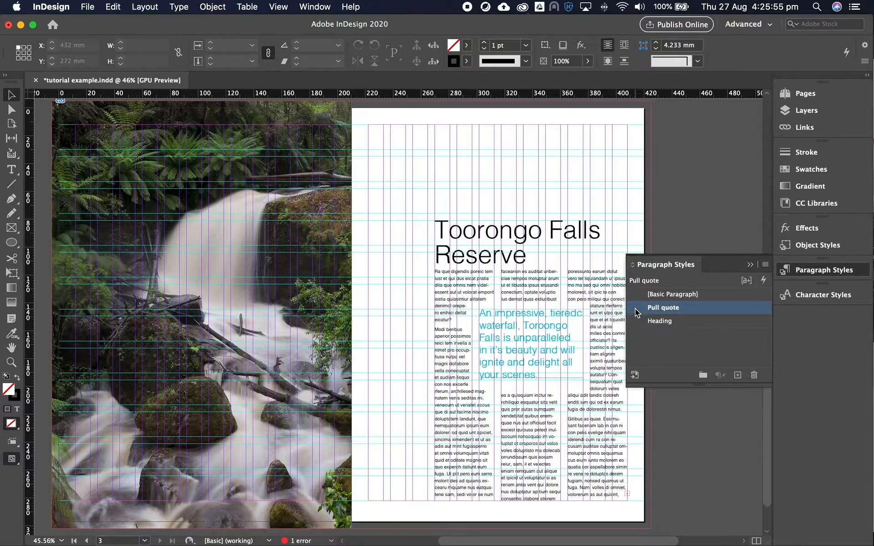
Sample the bright fern green from the waterfall photo with the Eyedropper and save it as a new swatch
left_click(787, 169)
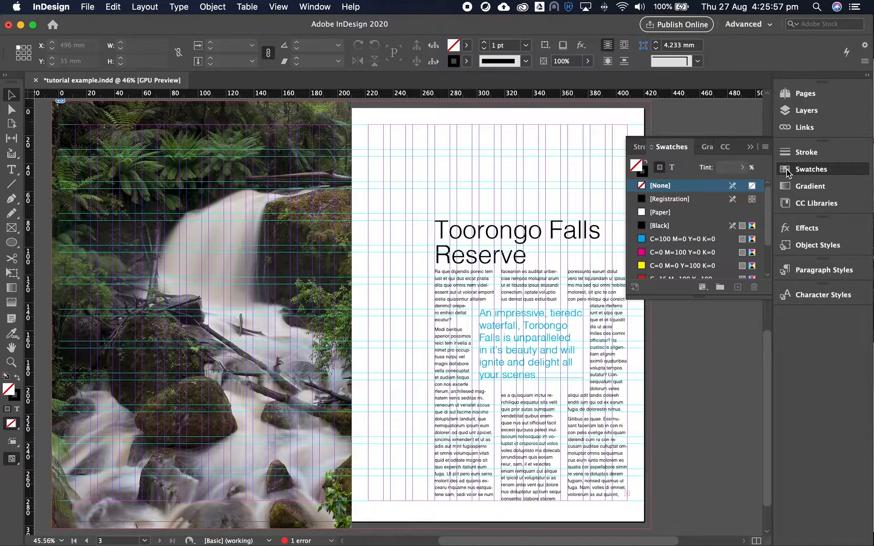
left_click_drag(704, 296, 714, 423)
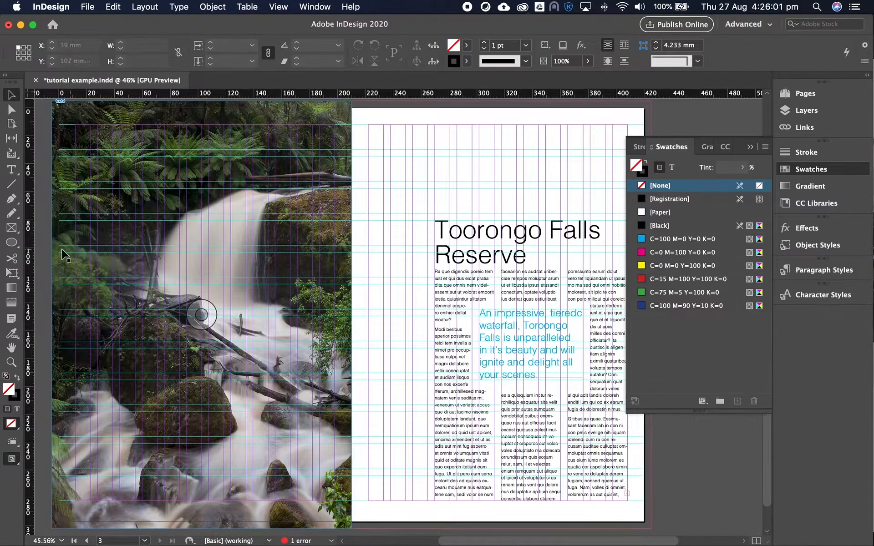
left_click(11, 335)
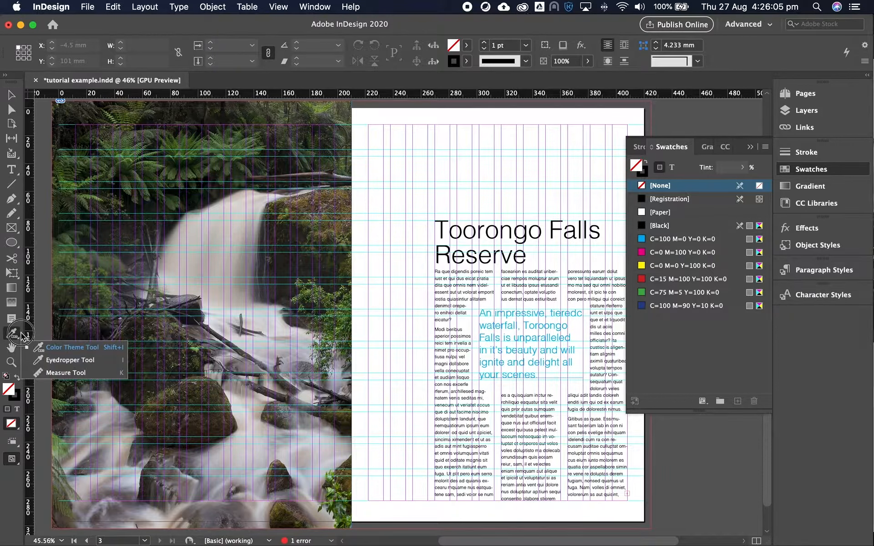
left_click(59, 362)
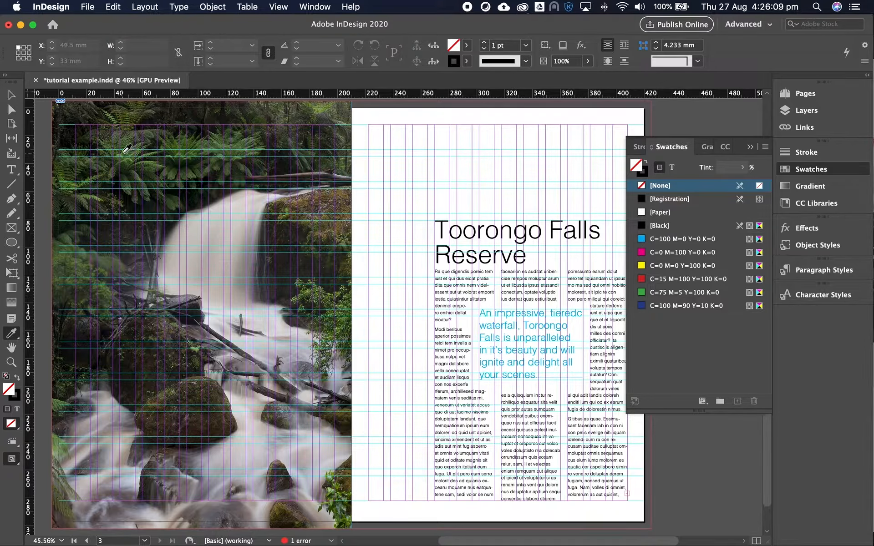
left_click(115, 154)
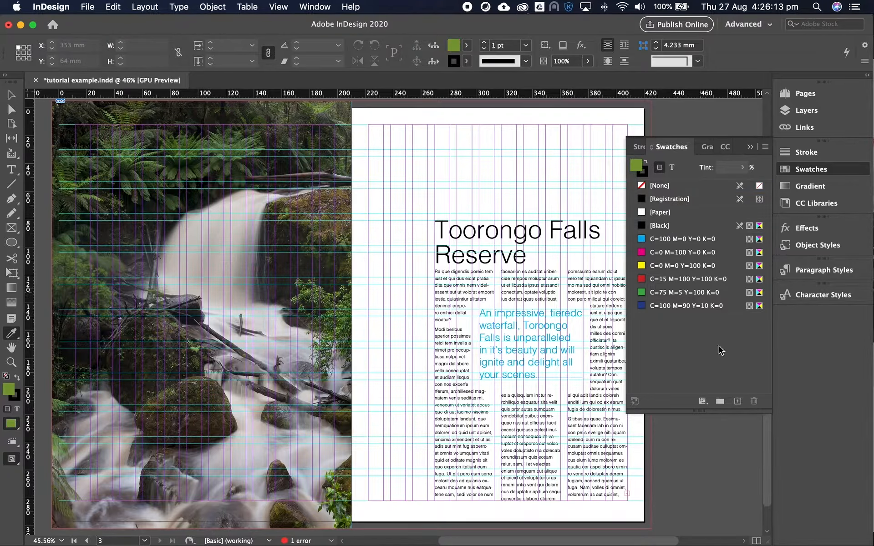
left_click(737, 401)
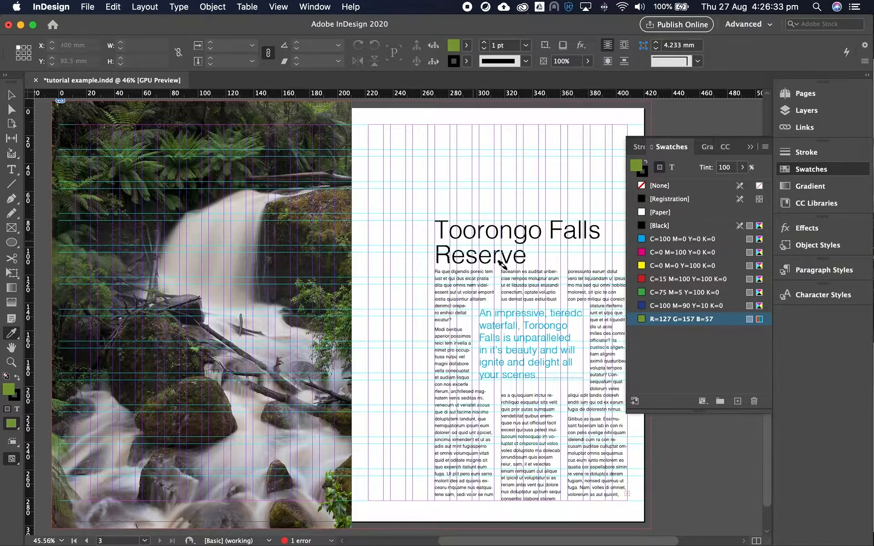
Set the character colour of the Pull quote paragraph style to the green R=127 G=157 B=57 swatch
left_click(12, 169)
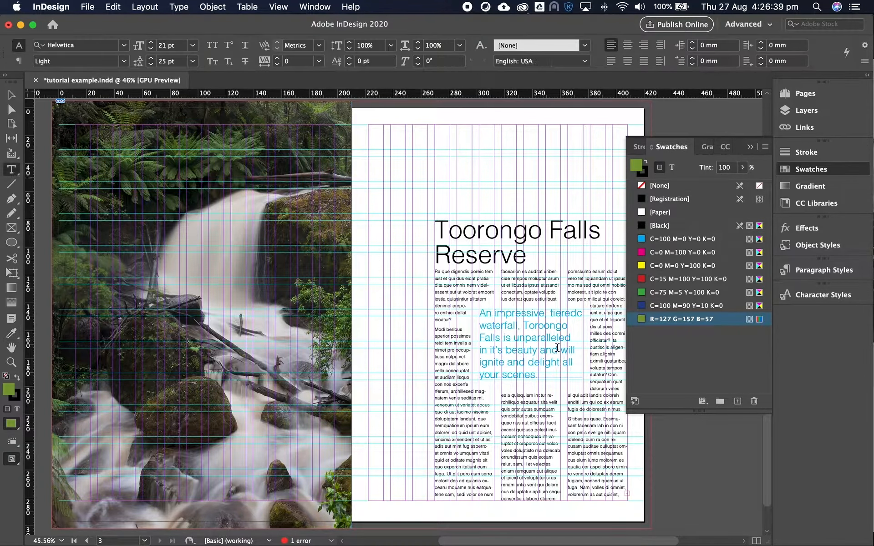
left_click(832, 272)
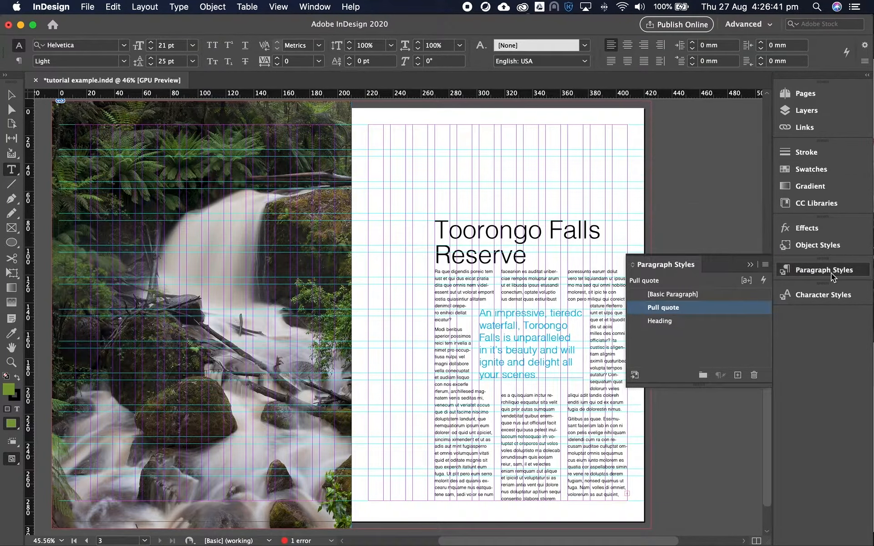
double_click(745, 309)
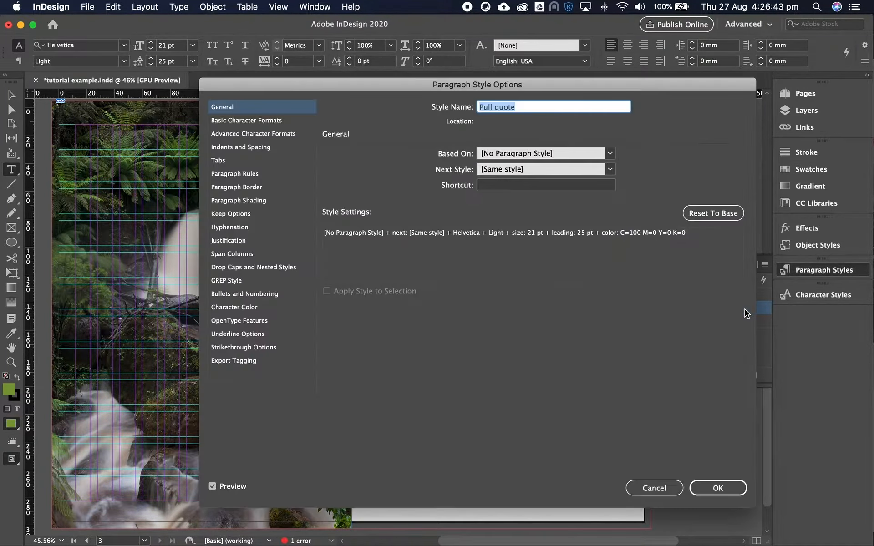
left_click(244, 309)
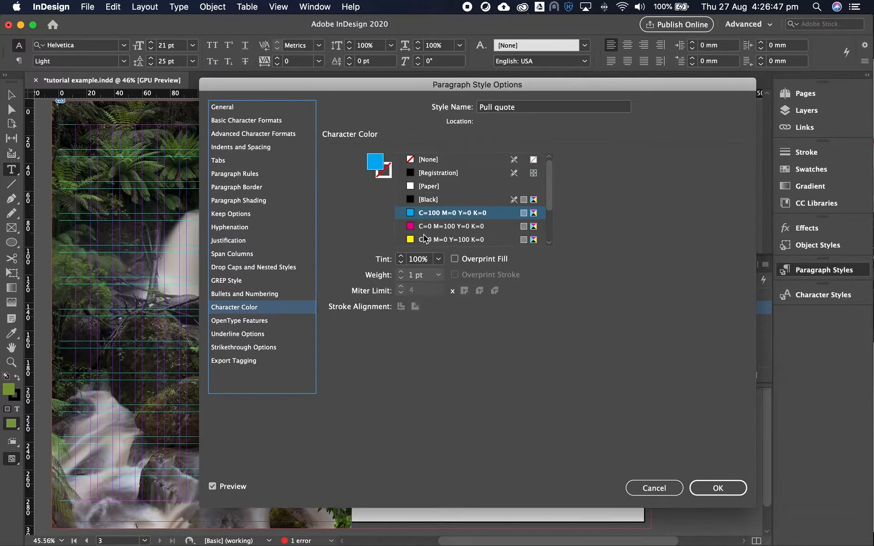
scroll(512, 215, "down", 2)
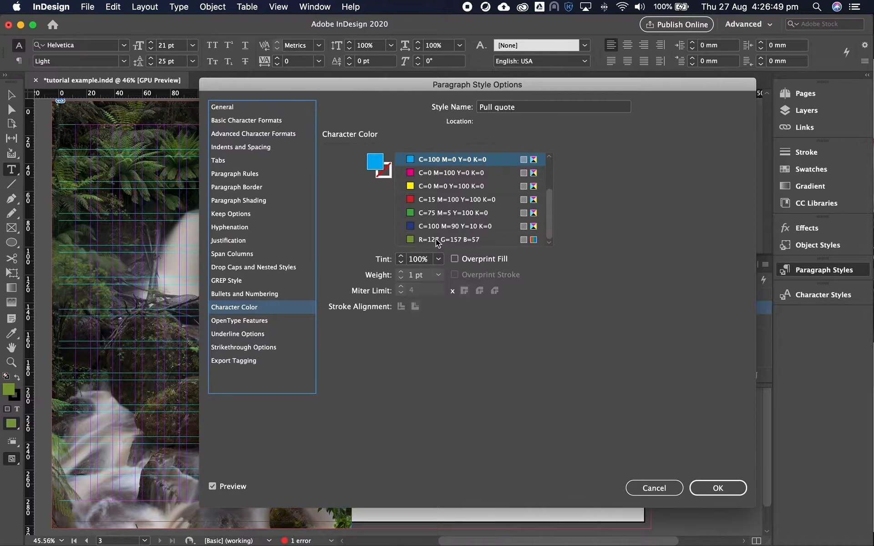
left_click(450, 239)
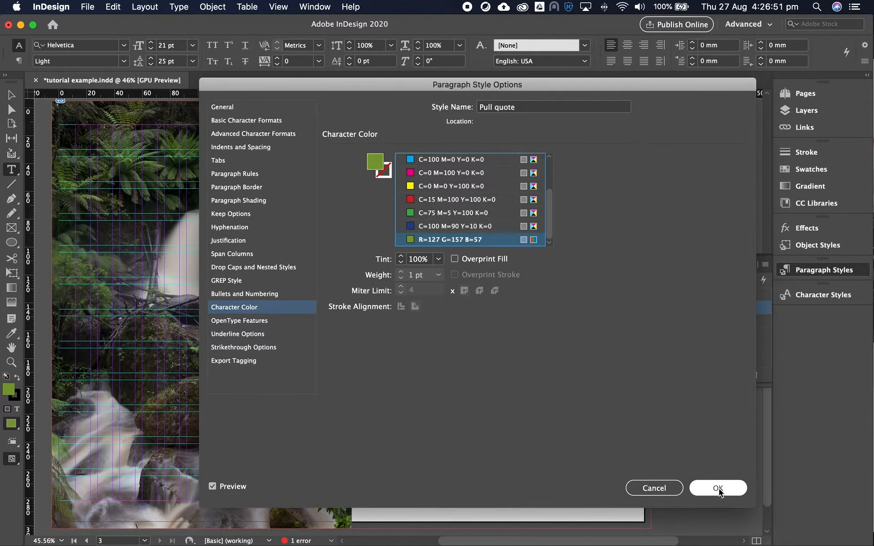
left_click(718, 488)
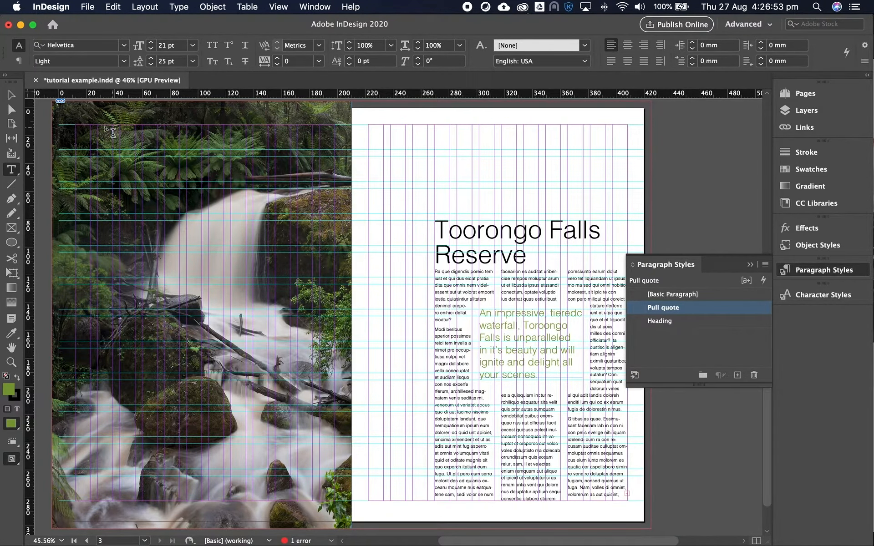
left_click(12, 94)
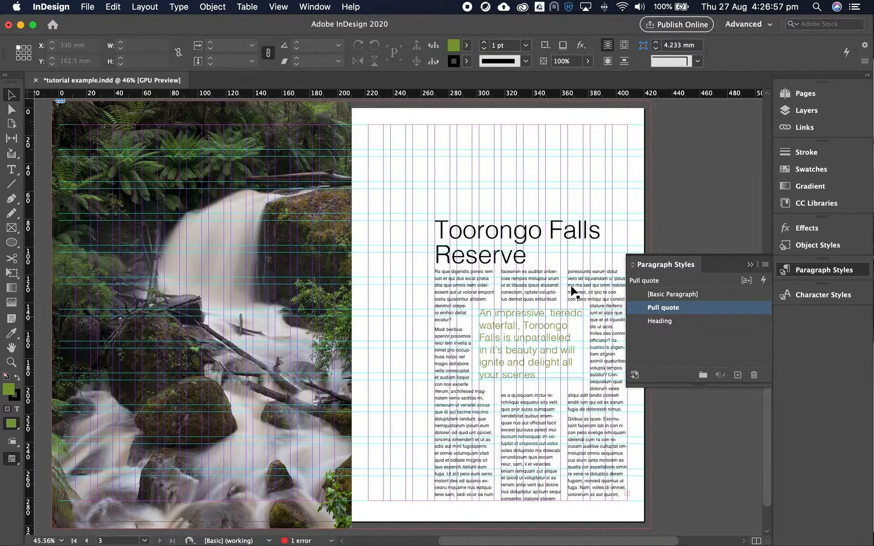
left_click(750, 266)
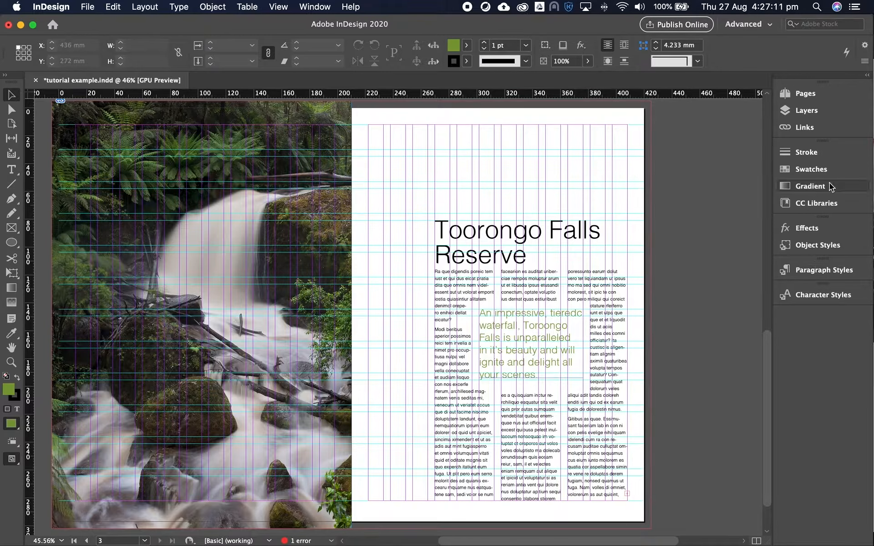
Open the right page of A-Master and draw a footer text frame about 90 × 8.5 mm just below the bottom margin
left_click(794, 94)
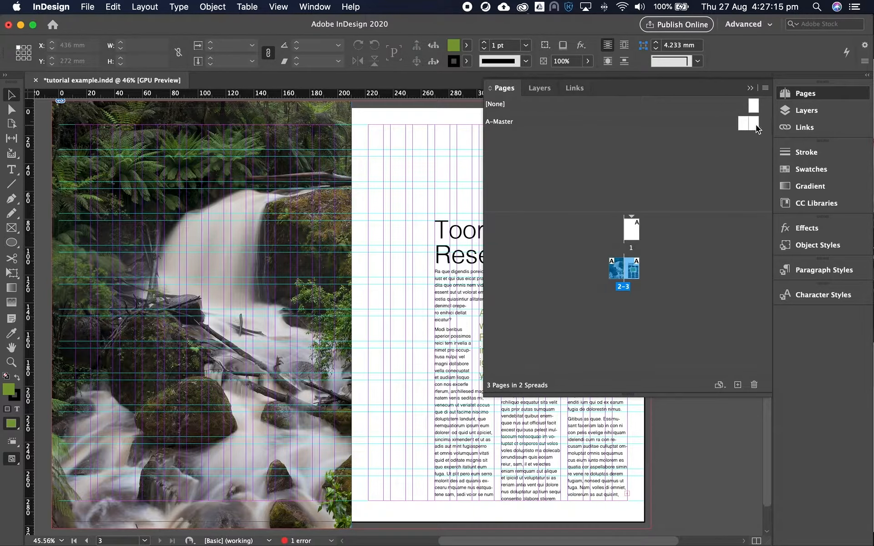
double_click(753, 124)
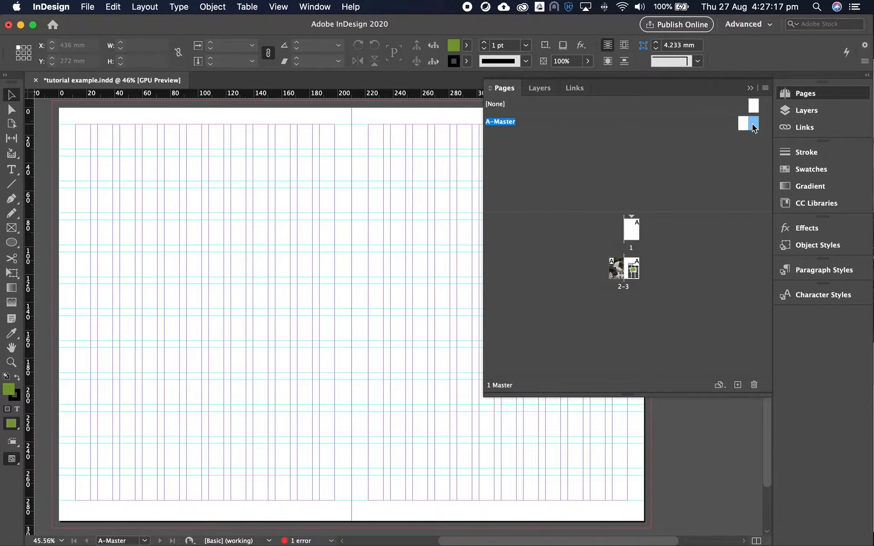
key("z")
left_click(591, 491)
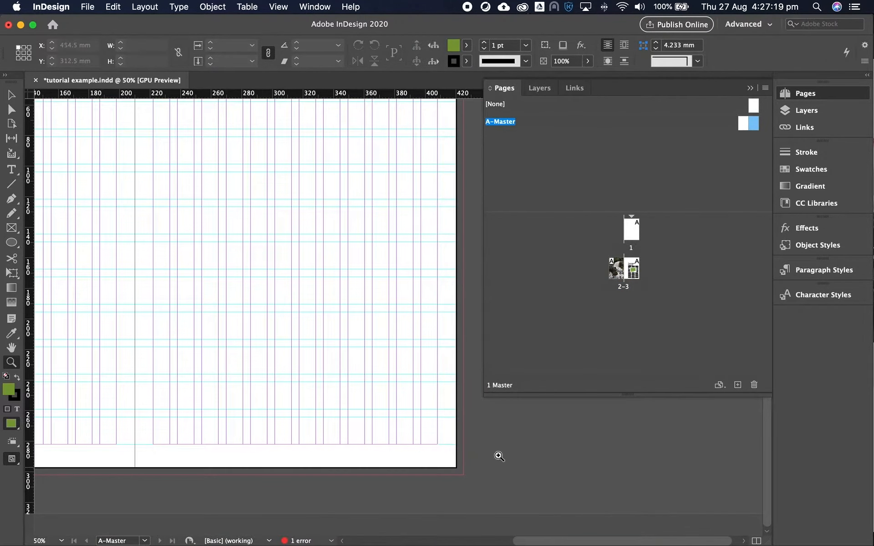
left_click(415, 443)
left_click(434, 421)
left_click(337, 394)
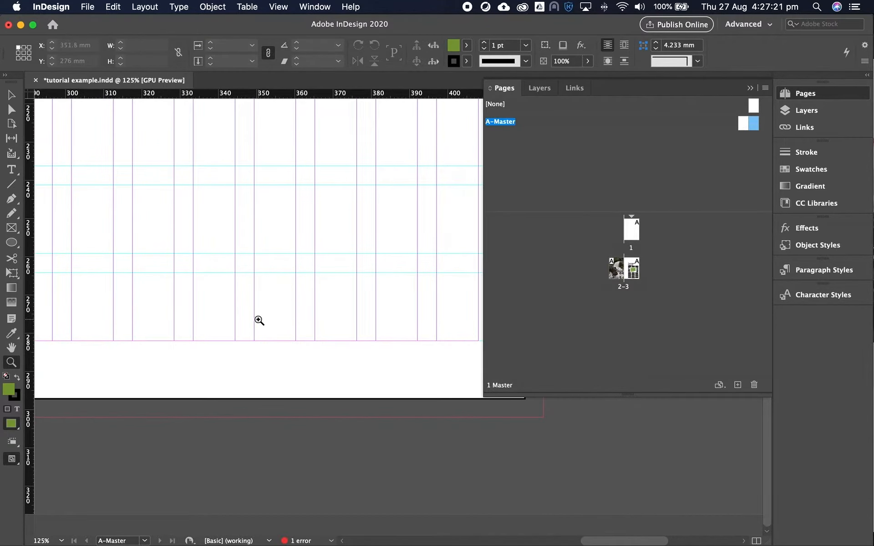
left_click(11, 169)
left_click_drag(114, 340, 456, 373)
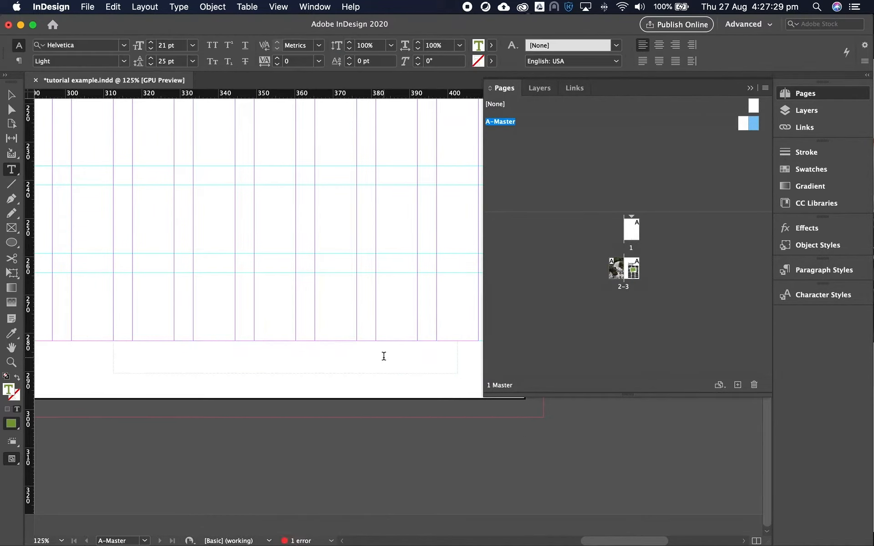
Enter "Tourism Victoria Visit Ba Baw" as the footer text on the master page
type("Tor")
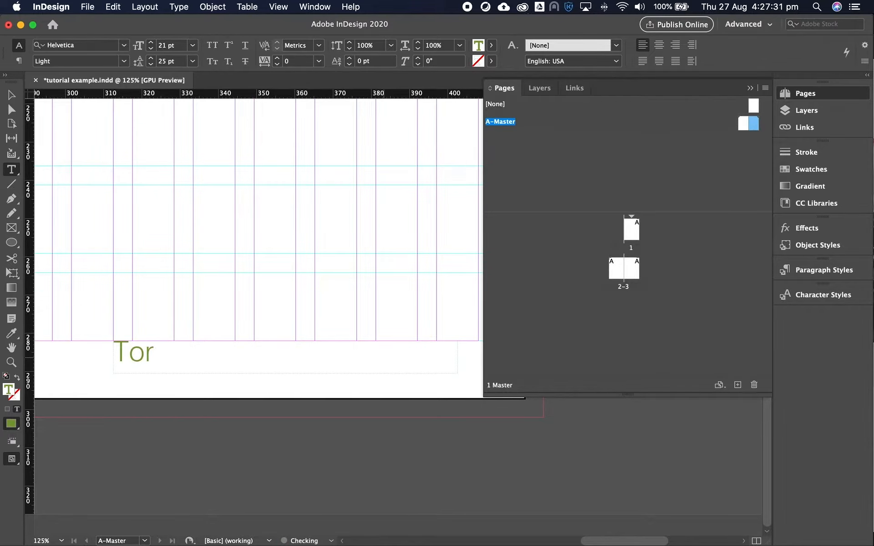
key("BackSpace")
type("uris,")
key("BackSpace")
type("m Victoria")
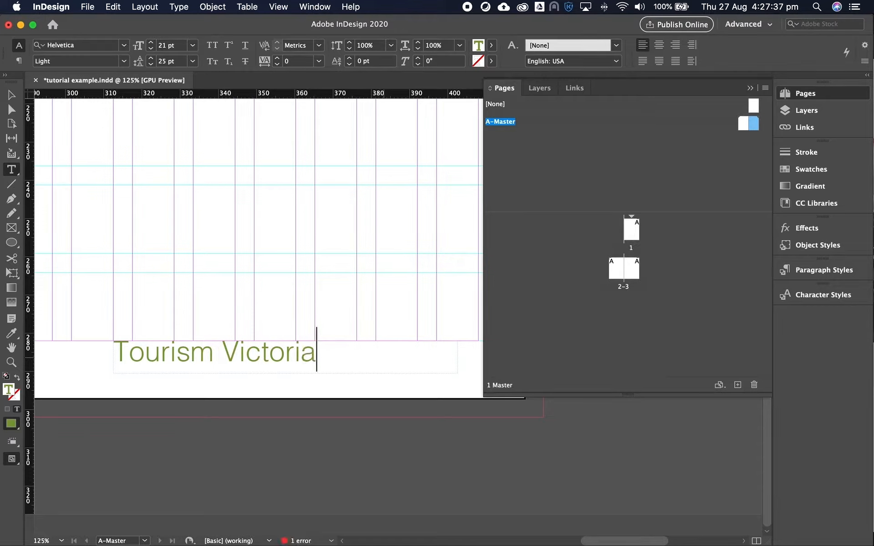
type(" V")
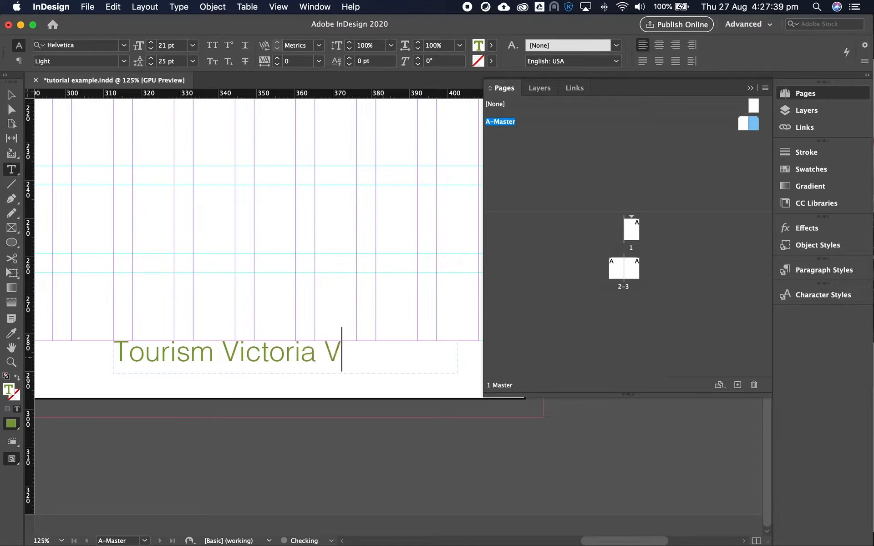
type("isit Ba B")
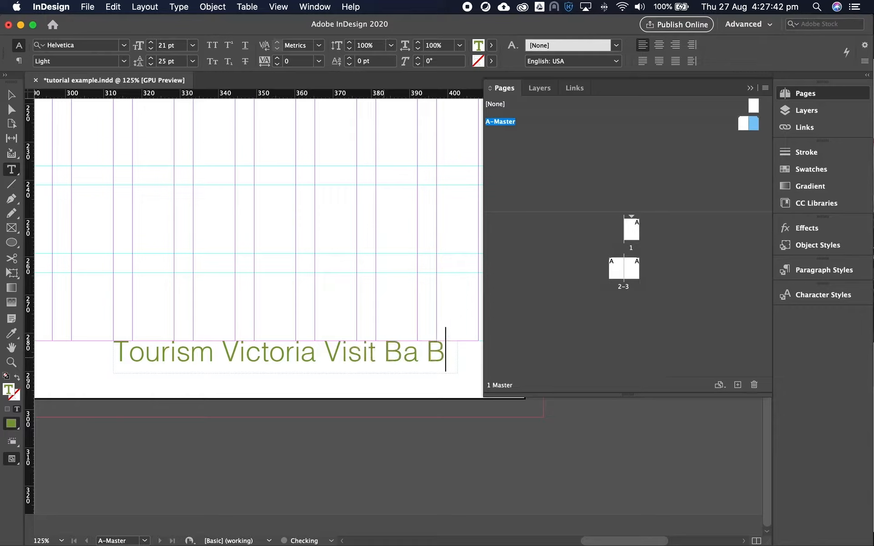
key("BackSpace")
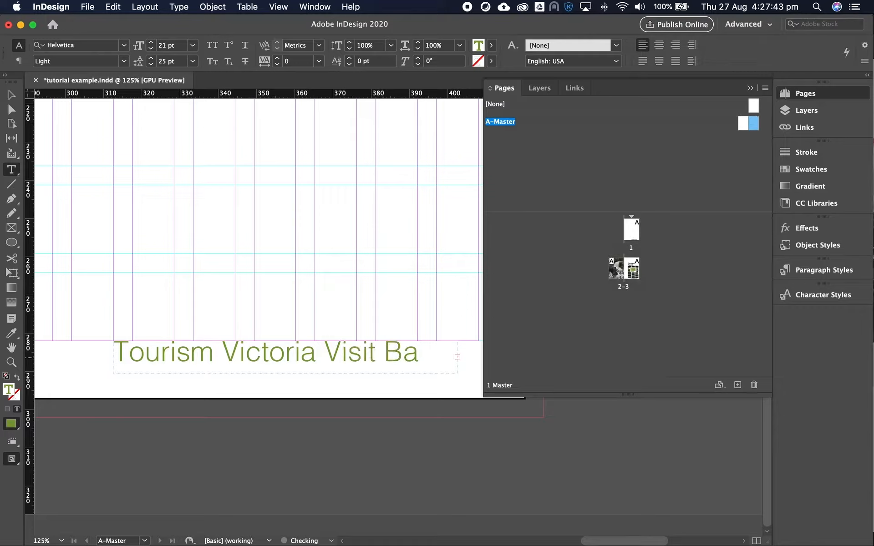
Apply the [Basic Paragraph] style to the footer text frame
key("Escape")
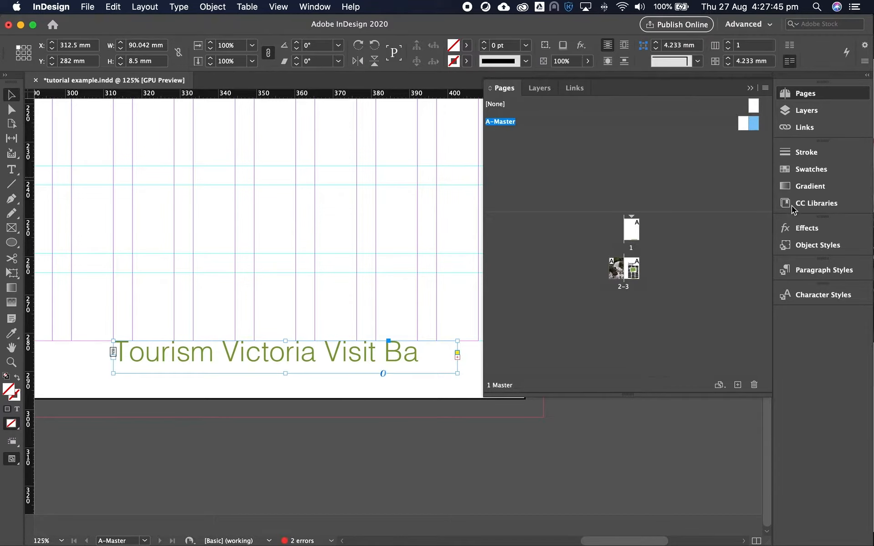
left_click(823, 272)
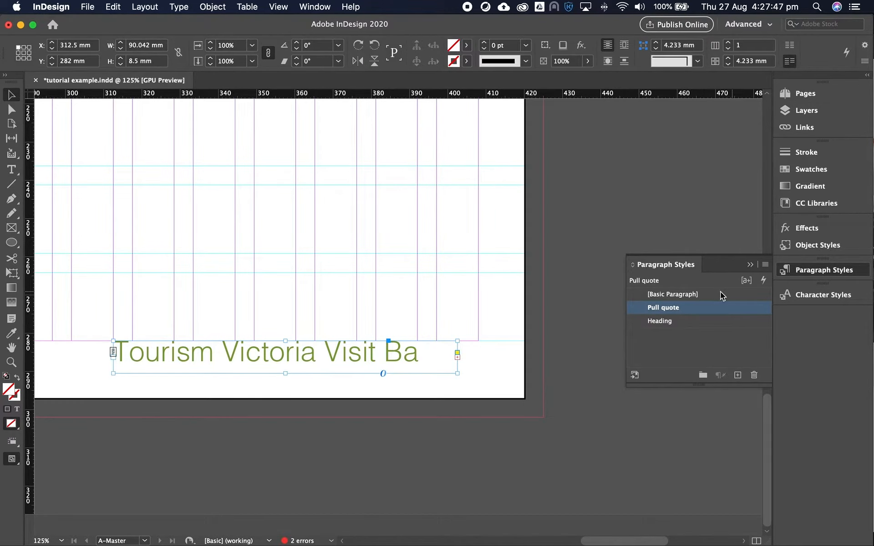
left_click(699, 295)
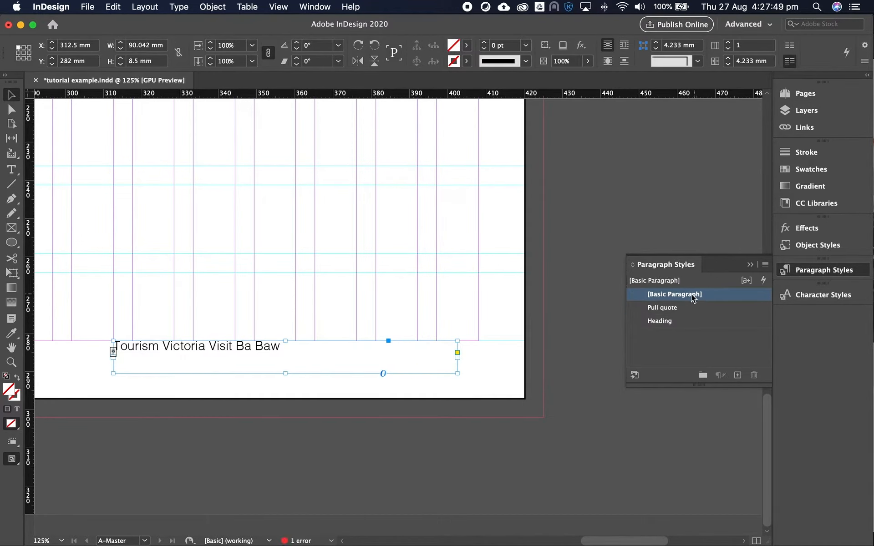